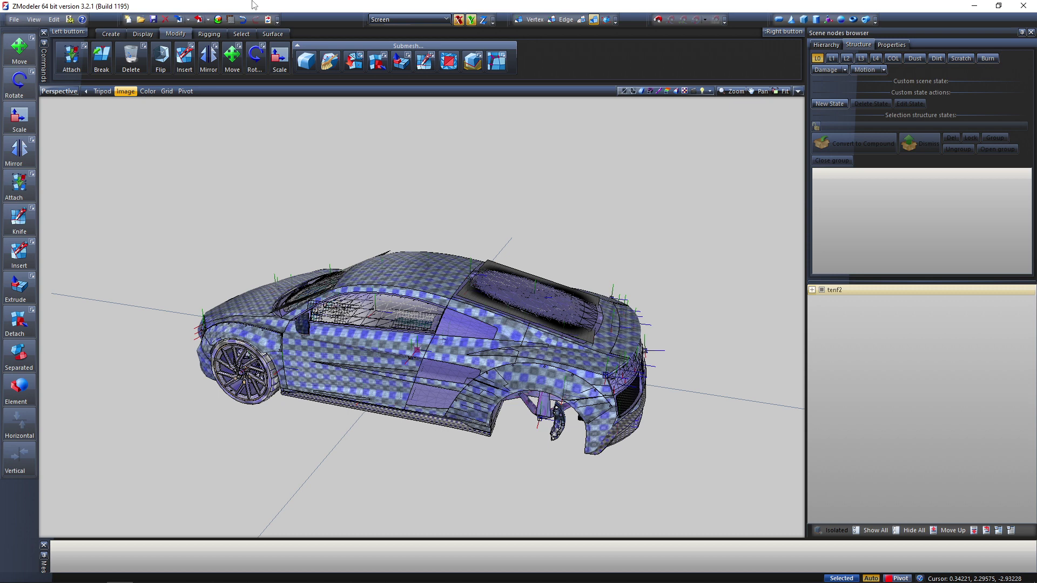
- Activate the Move tool from the modify commands
left_click(139, 36)
left_click(175, 34)
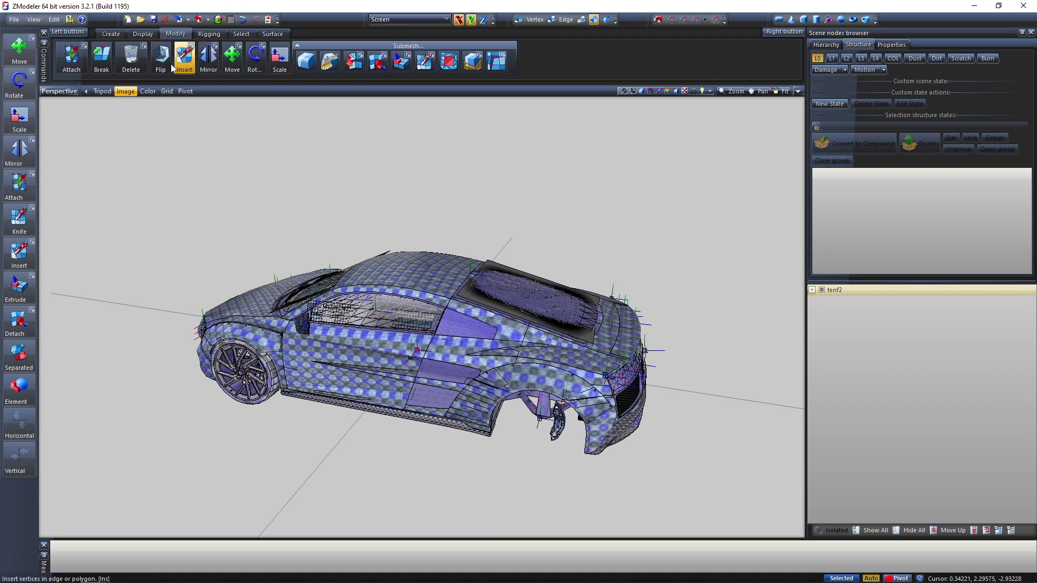
left_click(235, 64)
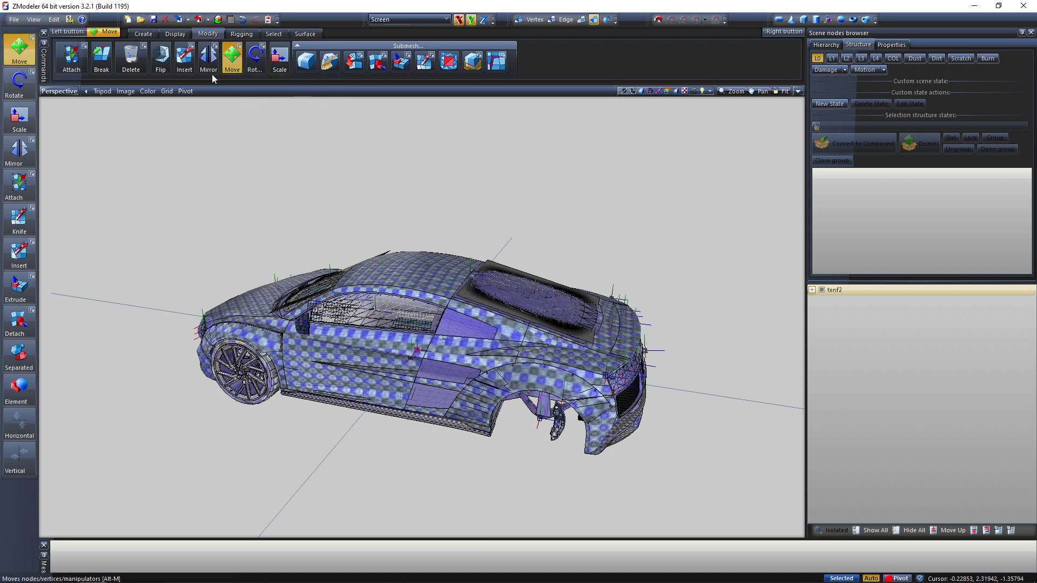
left_click(235, 54)
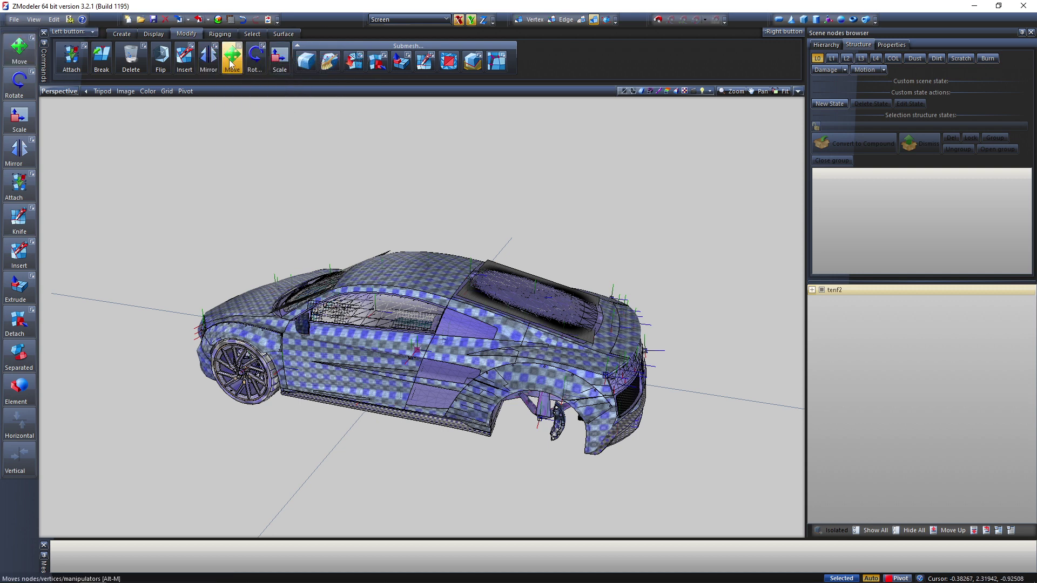
left_click(232, 63)
middle_click_drag(405, 197, 432, 187)
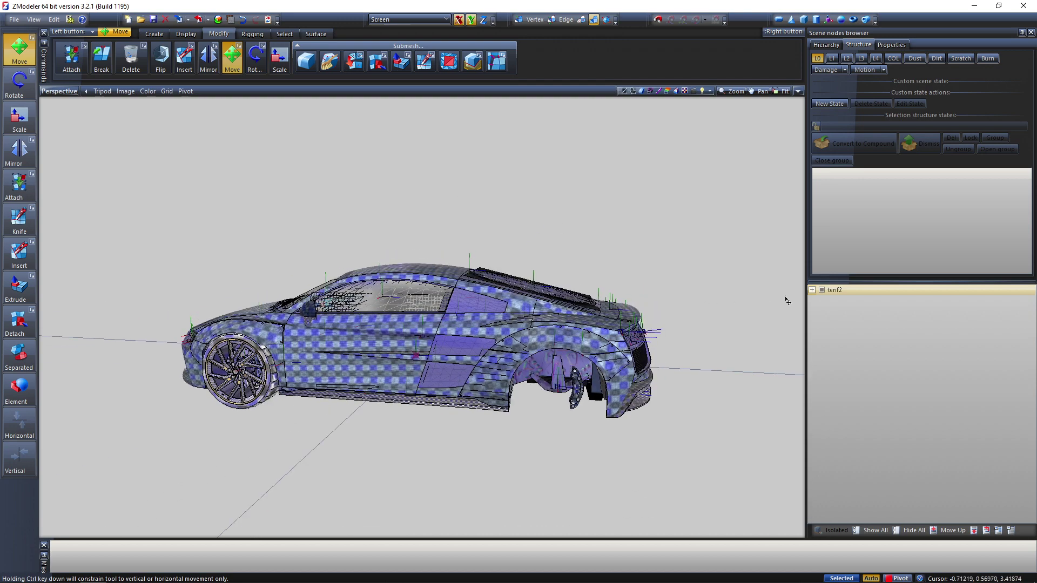
- Hide all parts of the tenf2 model except bodyshell and select the whole bodyshell mesh
left_click(812, 290)
left_click(913, 531)
left_click(840, 312)
middle_click_drag(702, 302, 680, 218)
left_click_drag(736, 190, 52, 465)
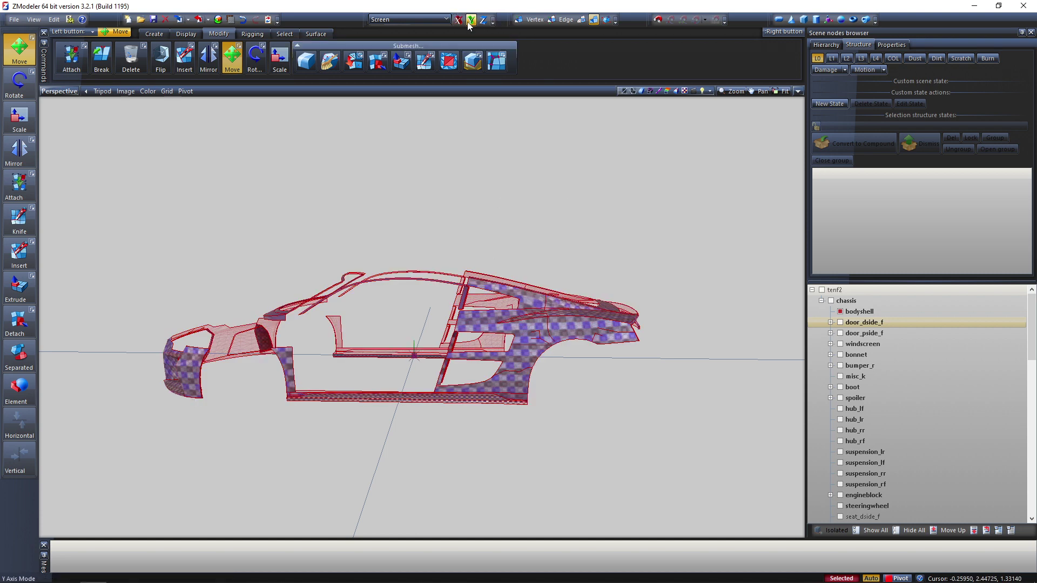
- Try moving the bodyshell upward along the Y axis and again with the X axis enabled, undoing each move
left_click_drag(516, 328, 518, 287)
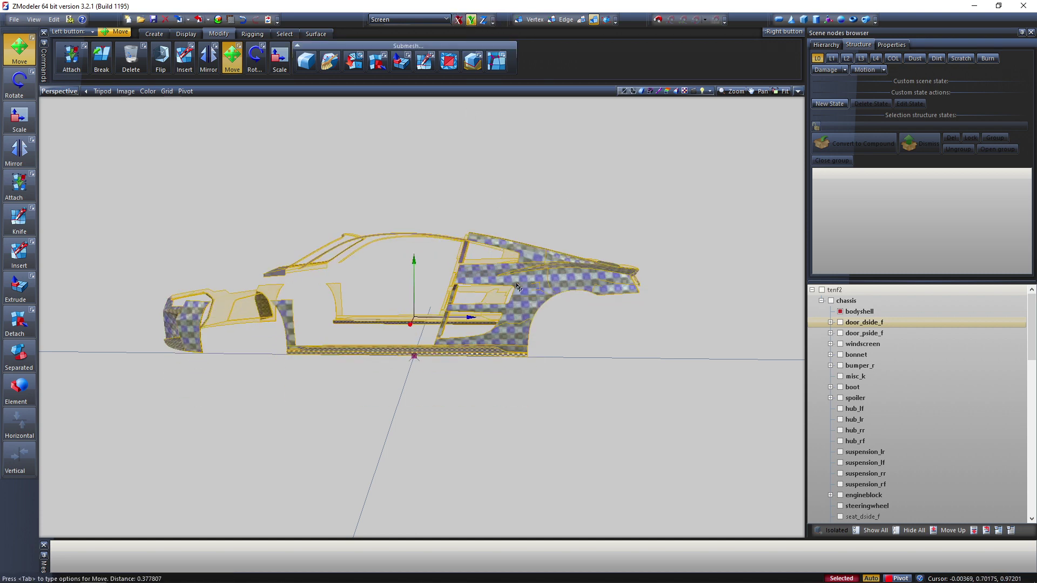
key("ctrl+z")
left_click(457, 20)
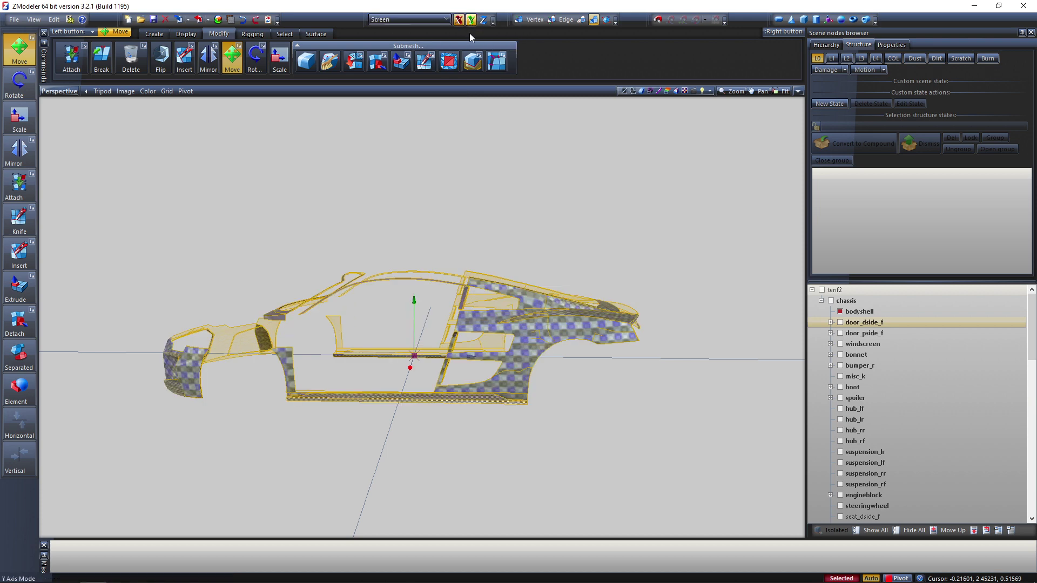
left_click_drag(533, 319, 481, 316)
key("ctrl+z")
- Try moving the bodyshell along the Z axis only, undo the move and clear the selection
left_click(483, 20)
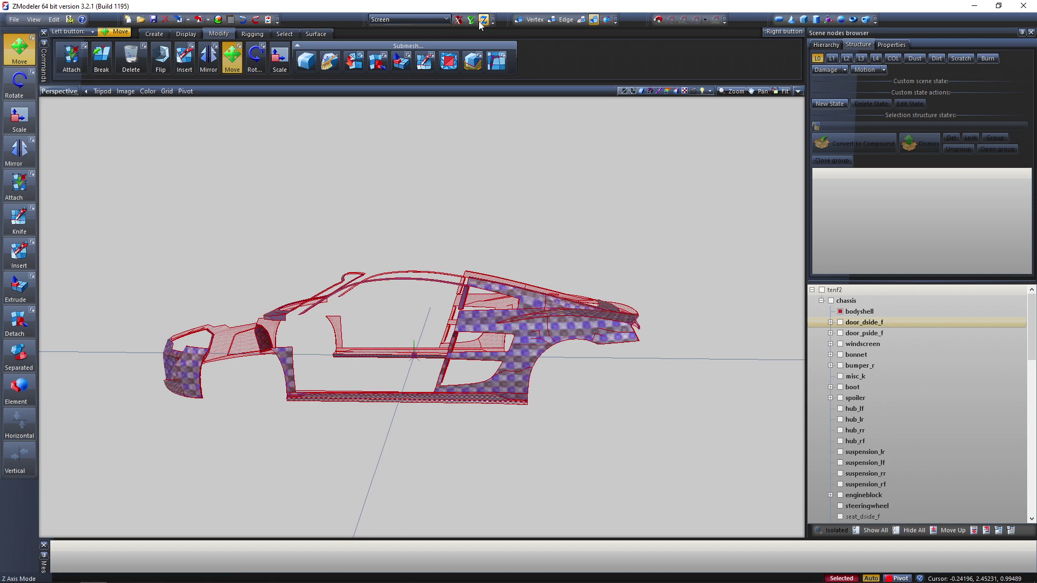
left_click_drag(505, 336, 505, 185)
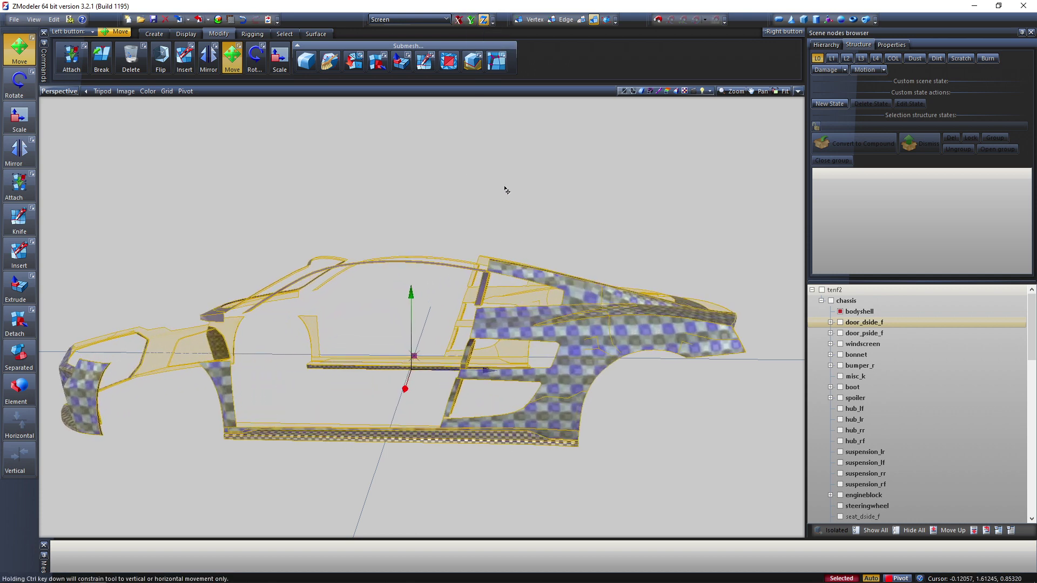
key("ctrl+z")
scroll(505, 186, "down", 2)
middle_click_drag(504, 186, 469, 161)
left_click(469, 161)
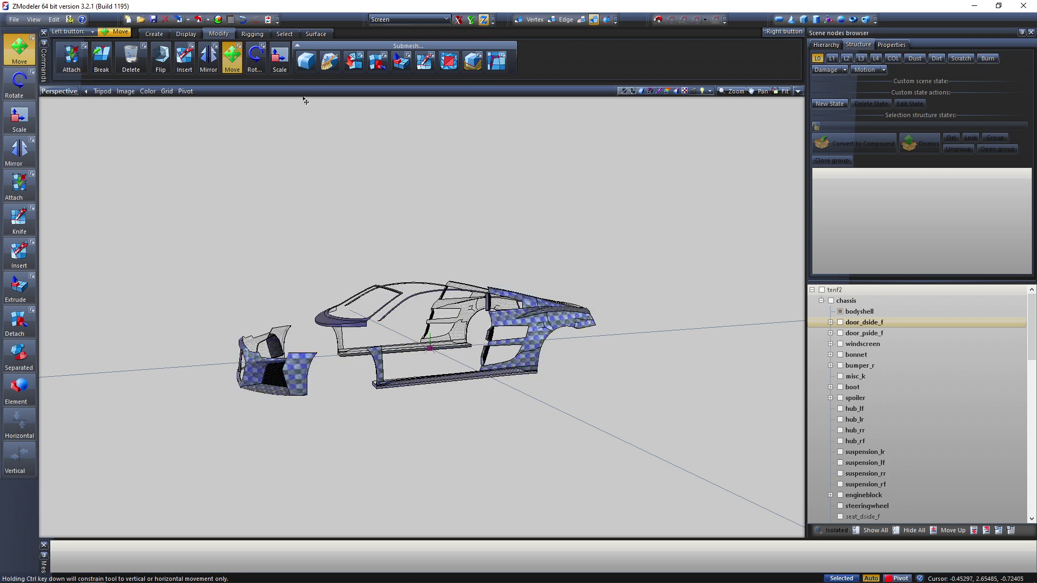
- Turn on Move Axes only for the Move tool and select the bodyshell again
left_click(241, 51)
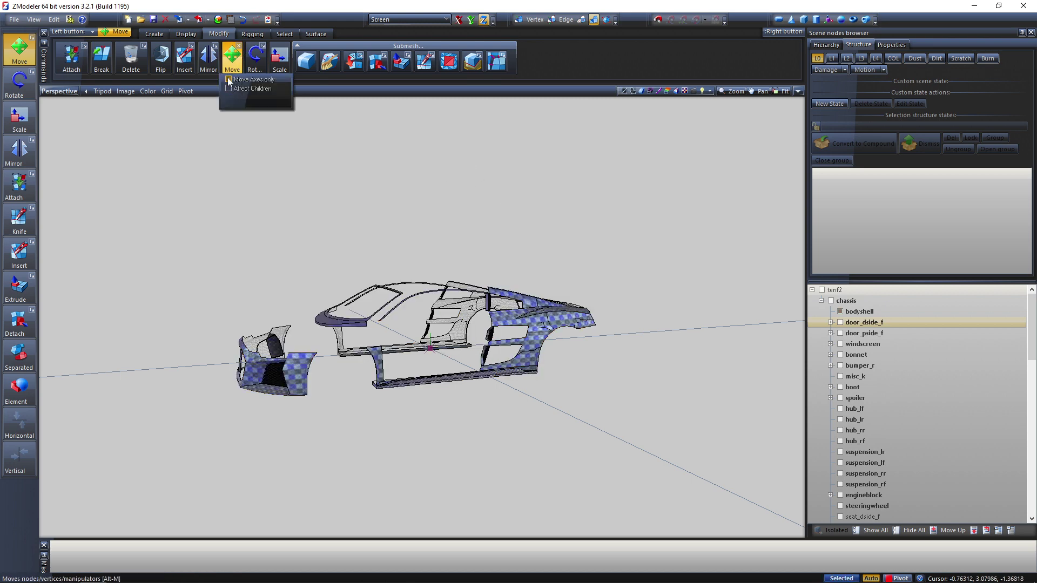
middle_click_drag(559, 314, 517, 274)
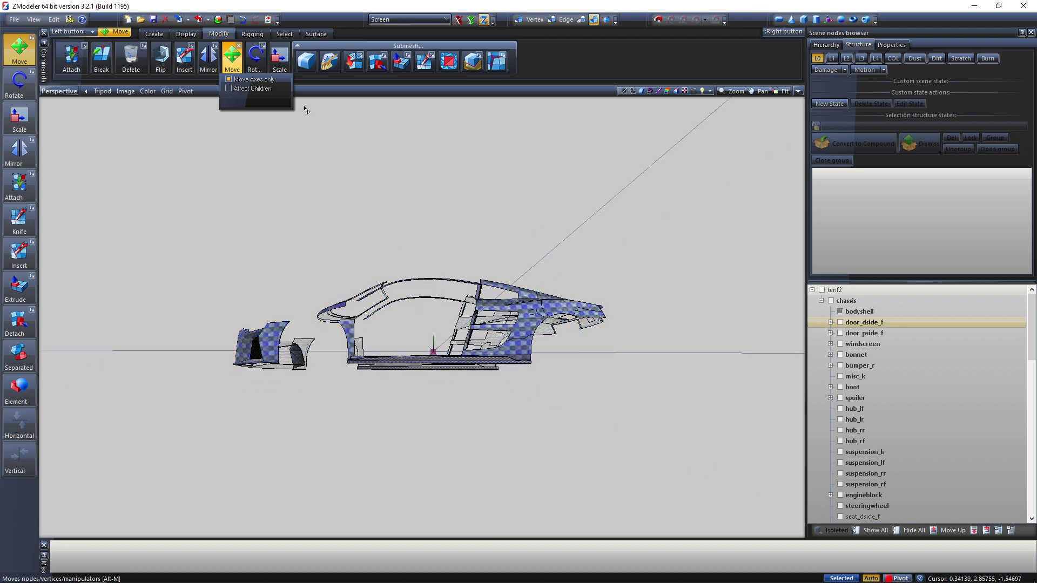
middle_click_drag(393, 208, 506, 246)
left_click_drag(639, 462, 77, 236)
middle_click_drag(513, 253, 543, 332)
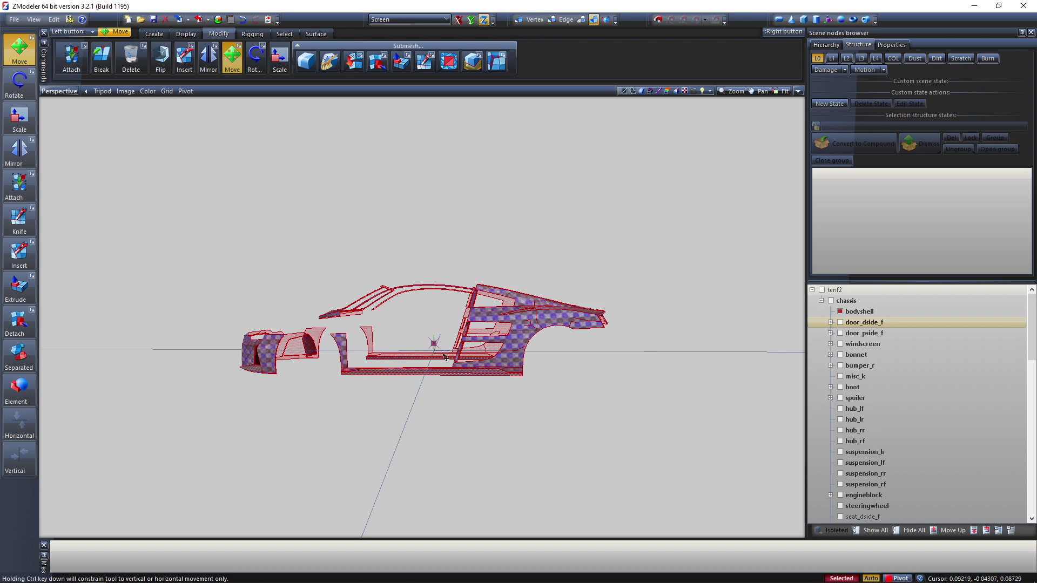
middle_click_drag(479, 113, 591, 290)
- Try moving only the bodyshell's pivot axes upward along the Y axis, about 1.35 units
left_click(470, 20)
key("space")
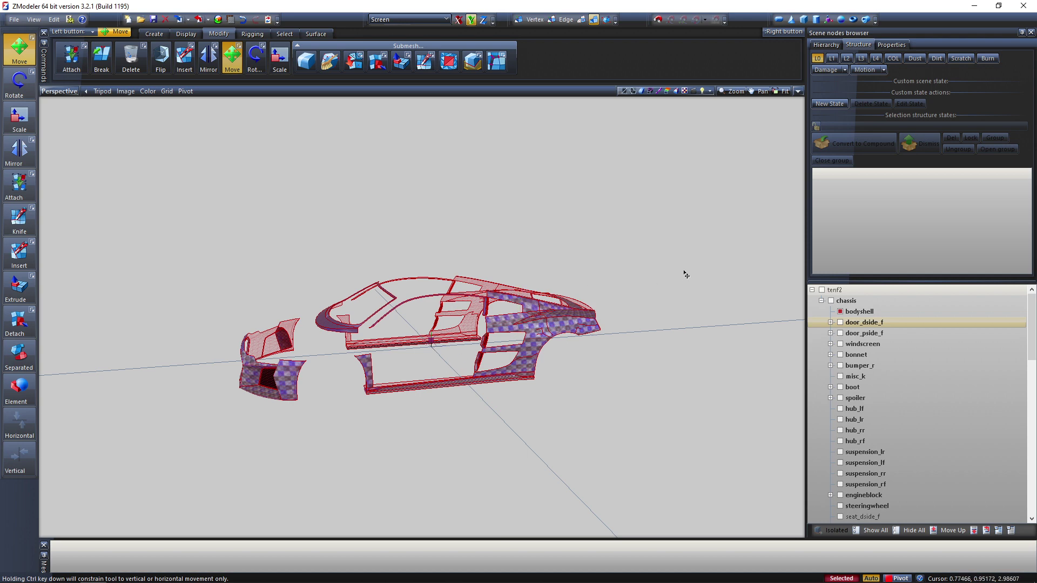
left_click_drag(552, 317, 552, 316)
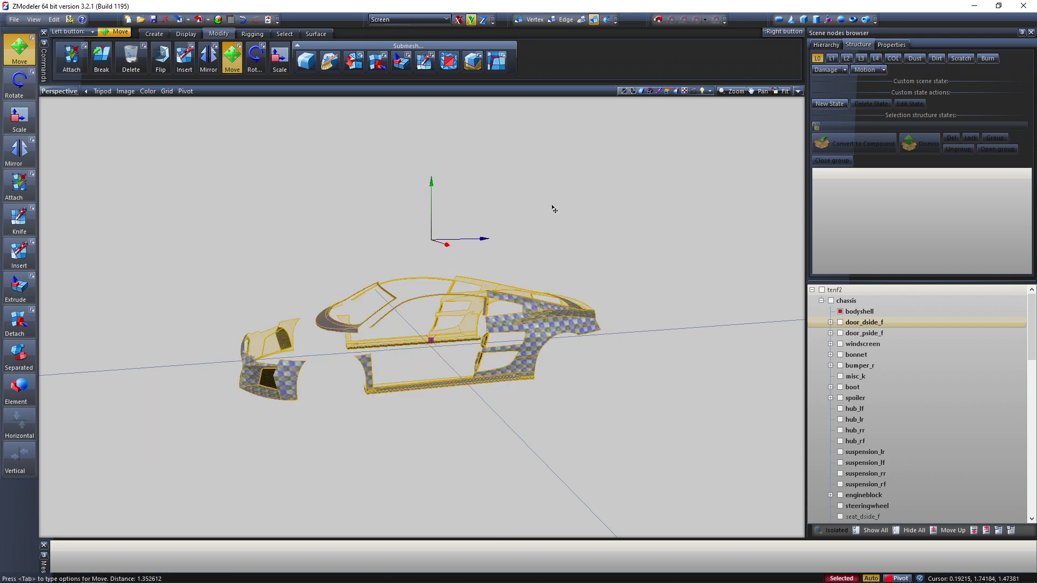
left_click_drag(540, 279, 561, 283)
middle_click_drag(603, 315, 591, 188)
right_click_drag(591, 188, 653, 231)
middle_click_drag(649, 278, 600, 278)
- Turn off Move Axes only, enable Affect Children for the Move tool and check the bodyshell selection
right_click(241, 57)
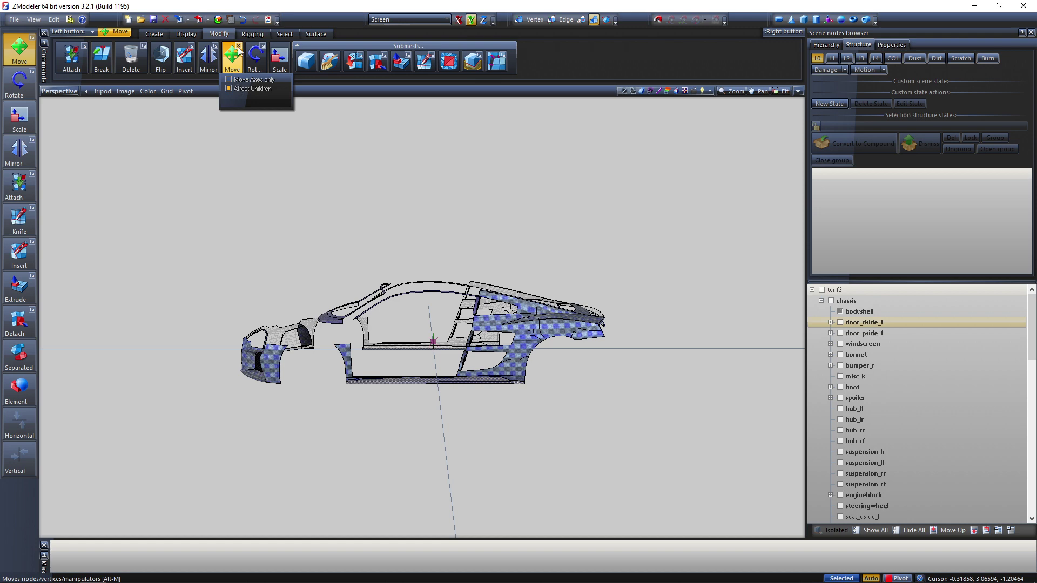
left_click_drag(628, 260, 112, 430)
middle_click_drag(551, 416, 584, 404)
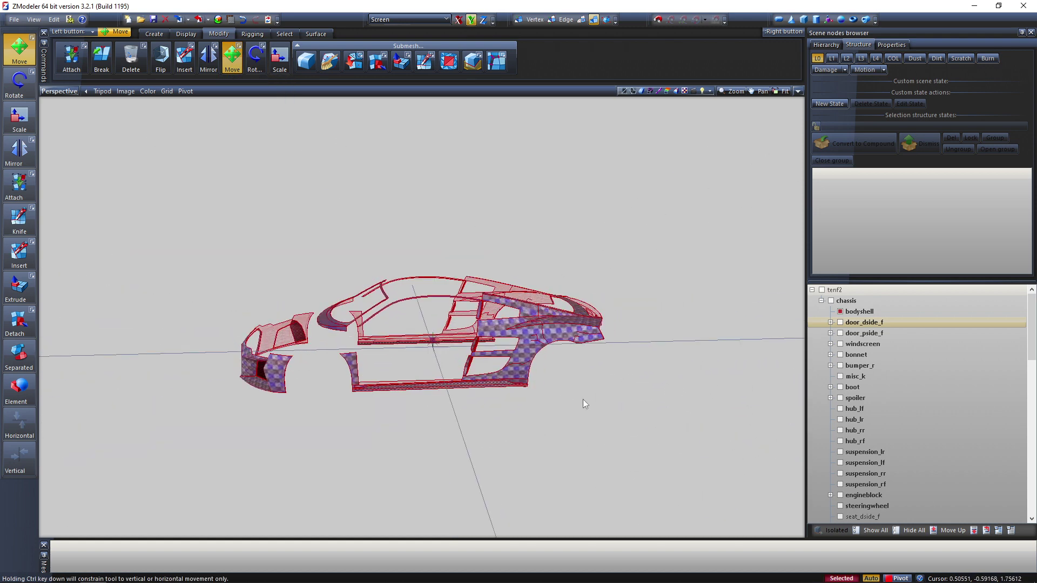
left_click(623, 409)
- Hide bodyshell and show door_dside_f together with its direct child parts
left_click(839, 311)
left_click(840, 322)
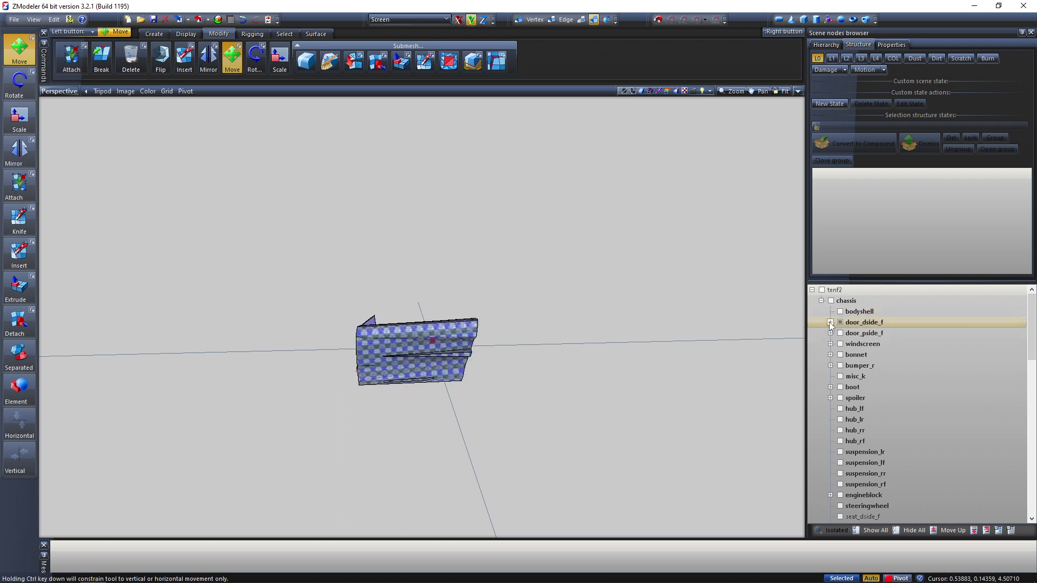
left_click(831, 322)
left_click(849, 334)
left_click(850, 344)
left_click(849, 355)
left_click(848, 366)
left_click(849, 376)
left_click(849, 387)
left_click(848, 387)
- Show window_lf [COL] and window_lf.crash under window_lf and collapse the door_dside_f branch
left_click(840, 333)
left_click(858, 343)
left_click(858, 354)
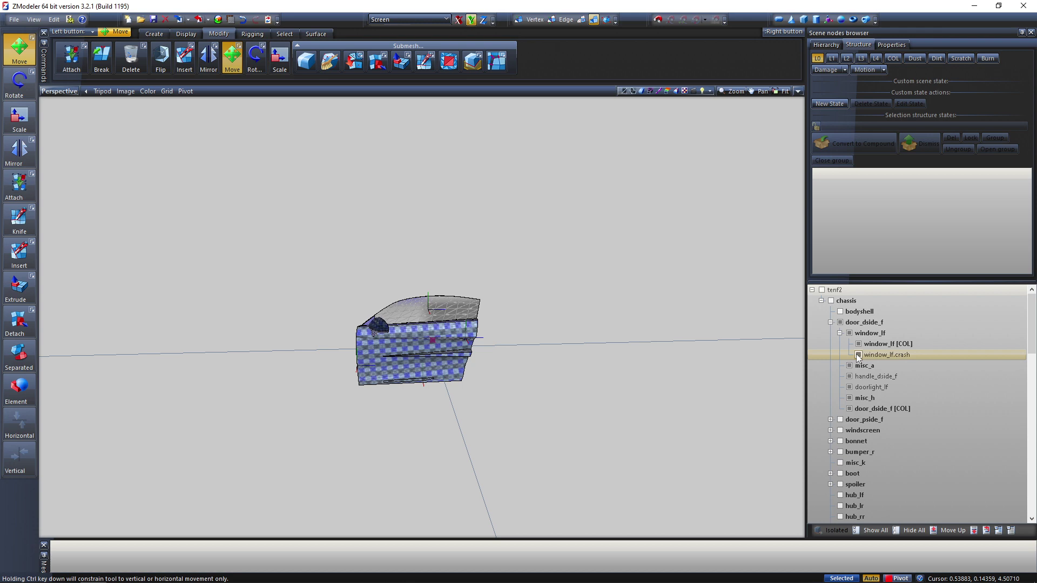
left_click(830, 323)
- Select door_dside_f with its child parts and try moving it upward with Affect Children, undoing the move
left_click_drag(371, 361, 160, 458)
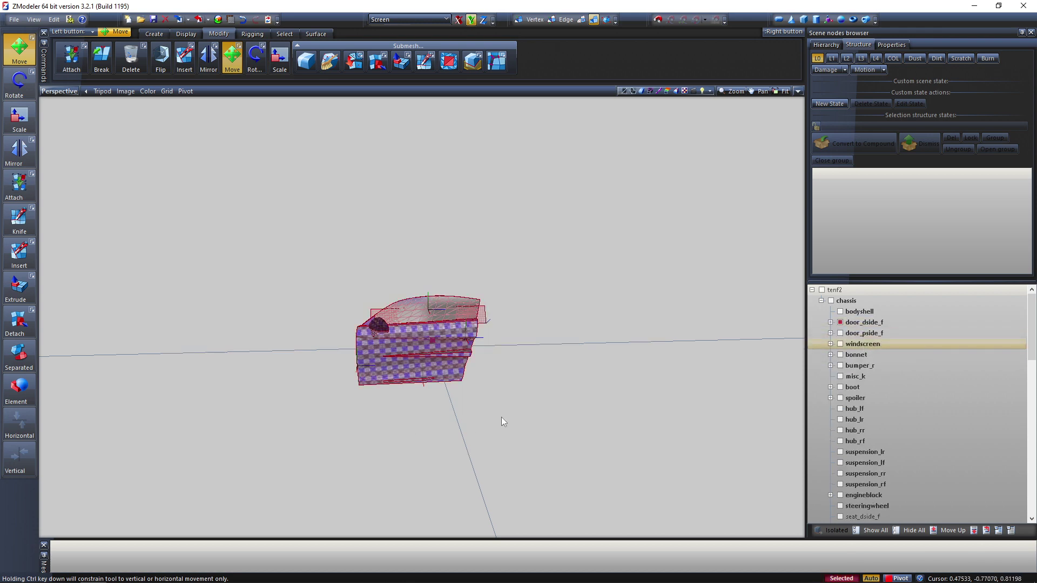
middle_click_drag(501, 417, 368, 354)
left_click_drag(369, 353, 368, 304)
middle_click_drag(370, 306, 418, 232)
key("ctrl+z")
- Repeat the trial moves of the selected door to compare how its child parts shift, undoing each one
left_click_drag(436, 390, 537, 285)
middle_click_drag(538, 290, 581, 124)
key("ctrl+z")
scroll(478, 436, "up", 3)
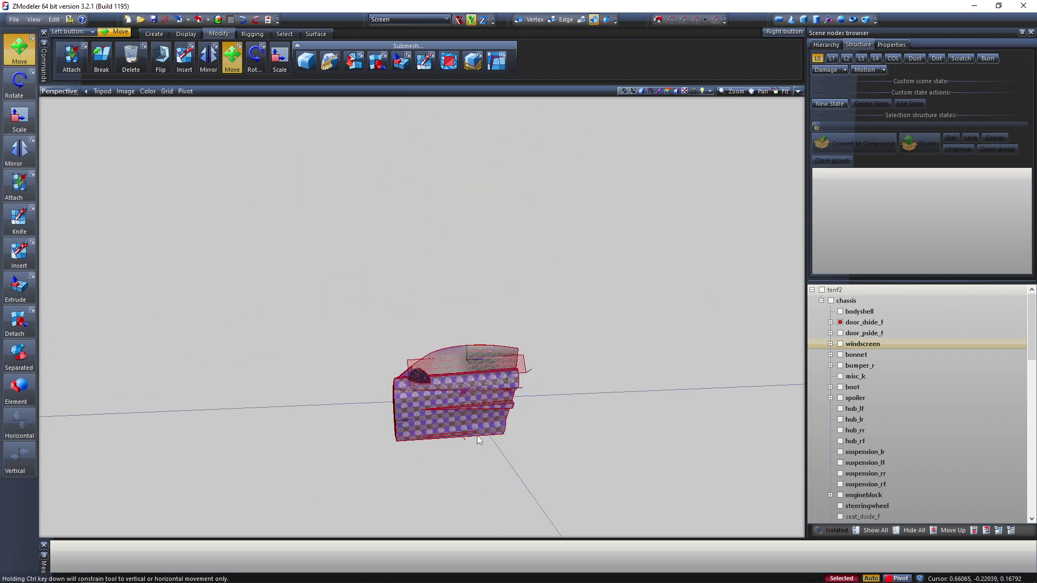
middle_click_drag(478, 435, 455, 424)
left_click_drag(465, 400, 461, 362)
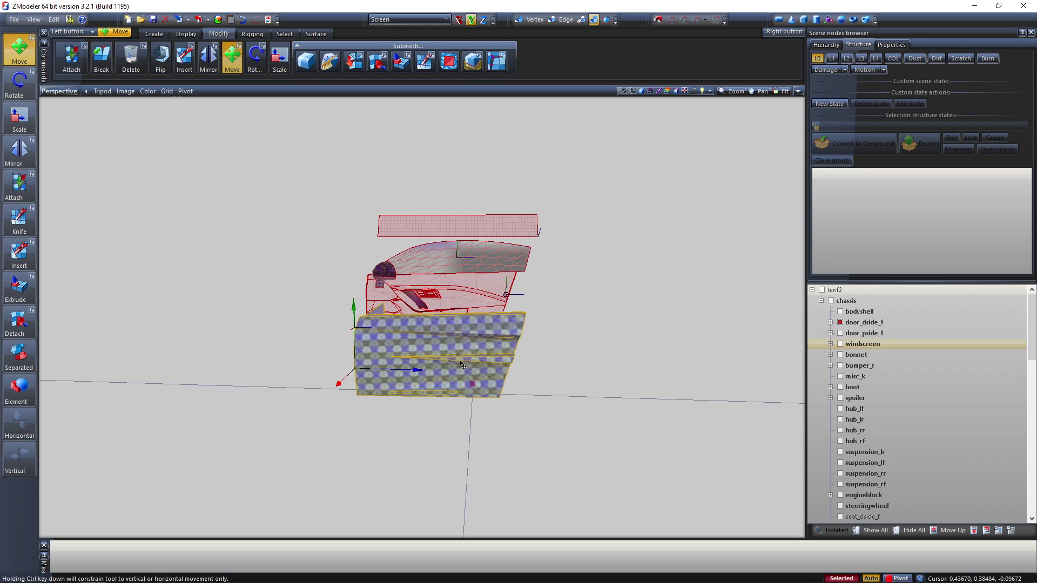
key("ctrl+z")
- Try moving the selected door and its parts along the Y axis with Auto turned off
left_click(239, 46)
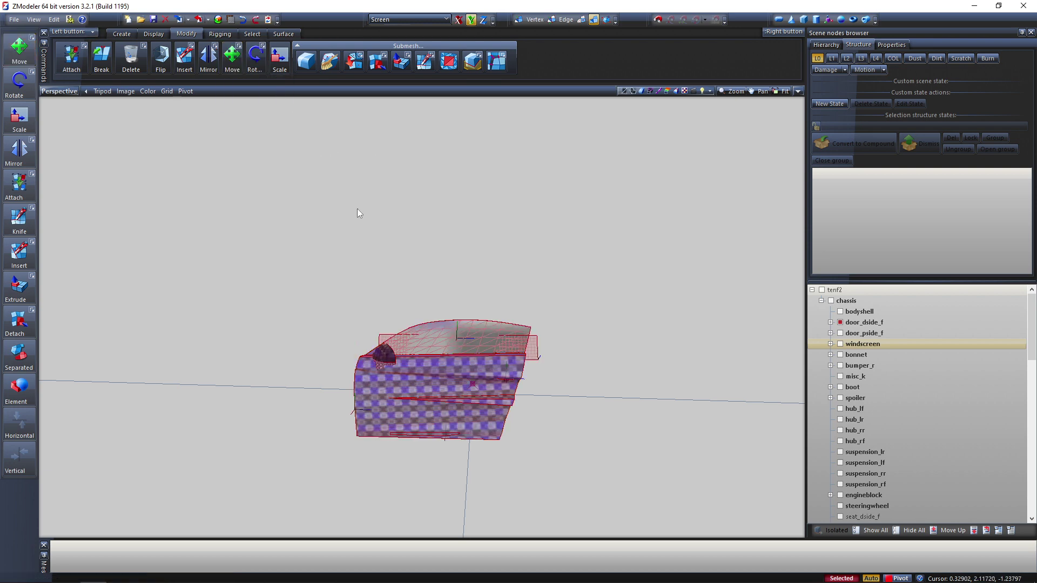
left_click(447, 402)
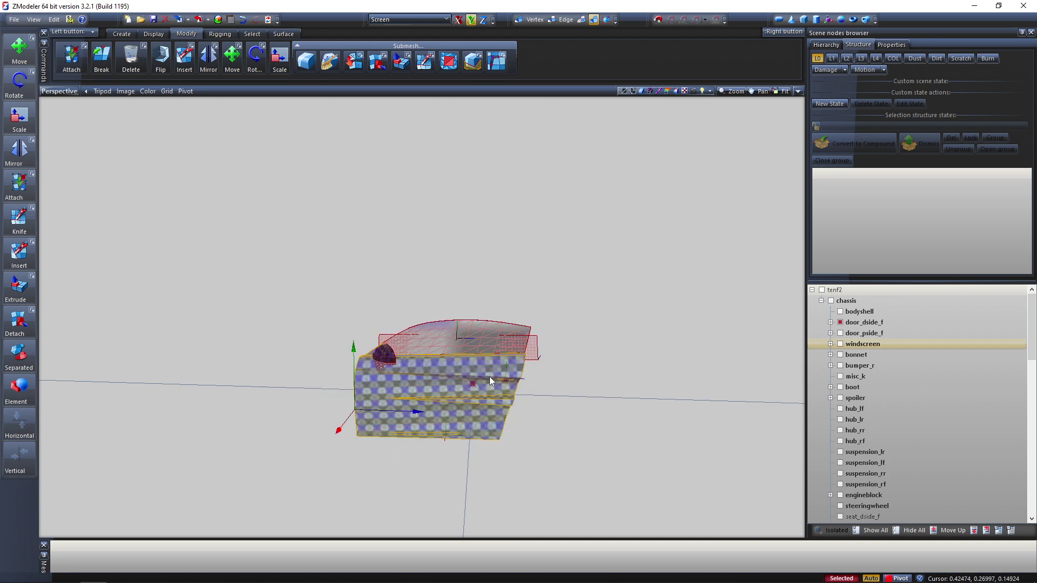
left_click(592, 310)
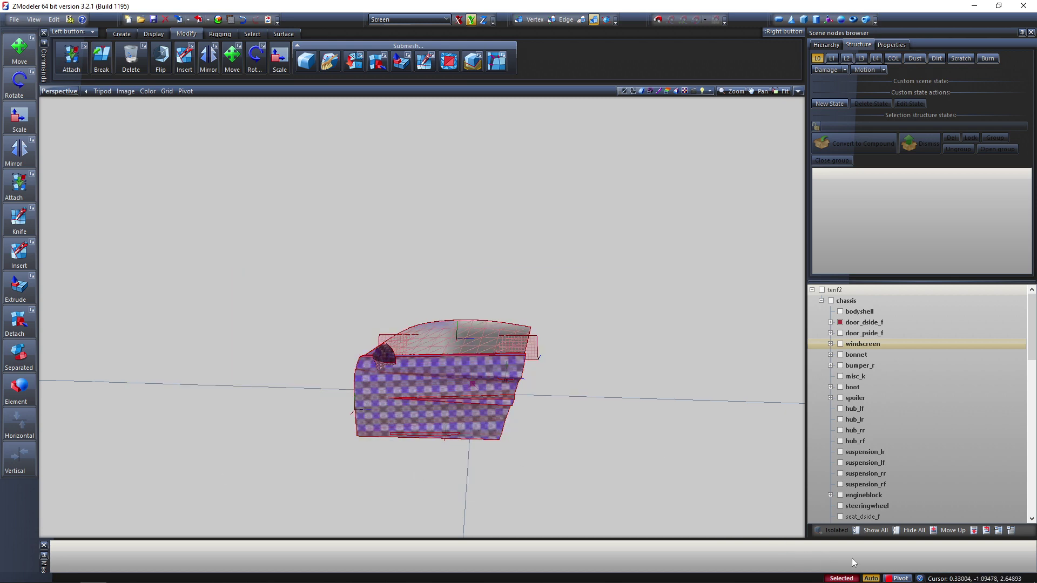
left_click(445, 390)
left_click(232, 56)
left_click_drag(472, 384, 534, 316)
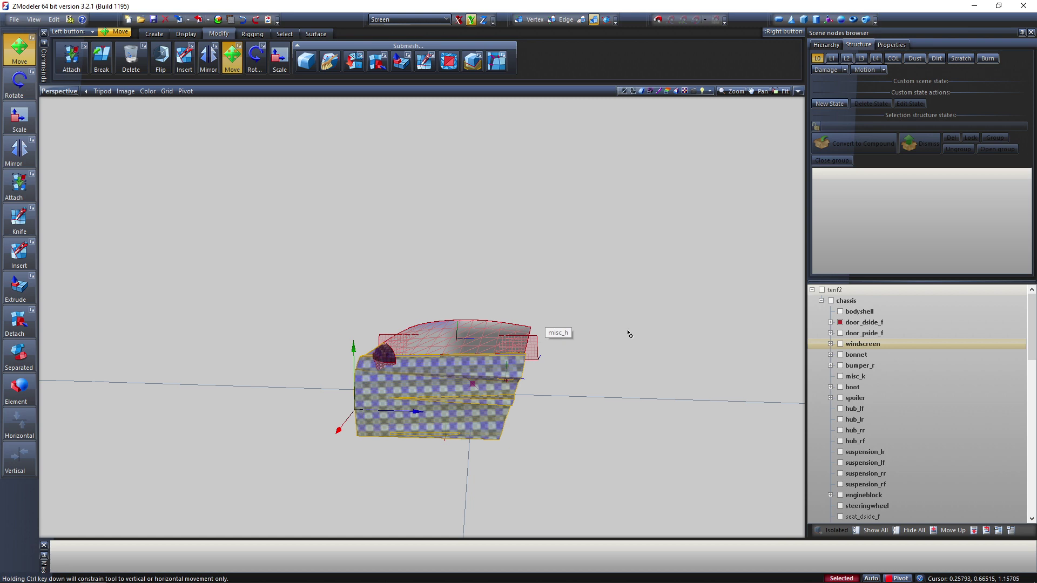
key("ctrl+z")
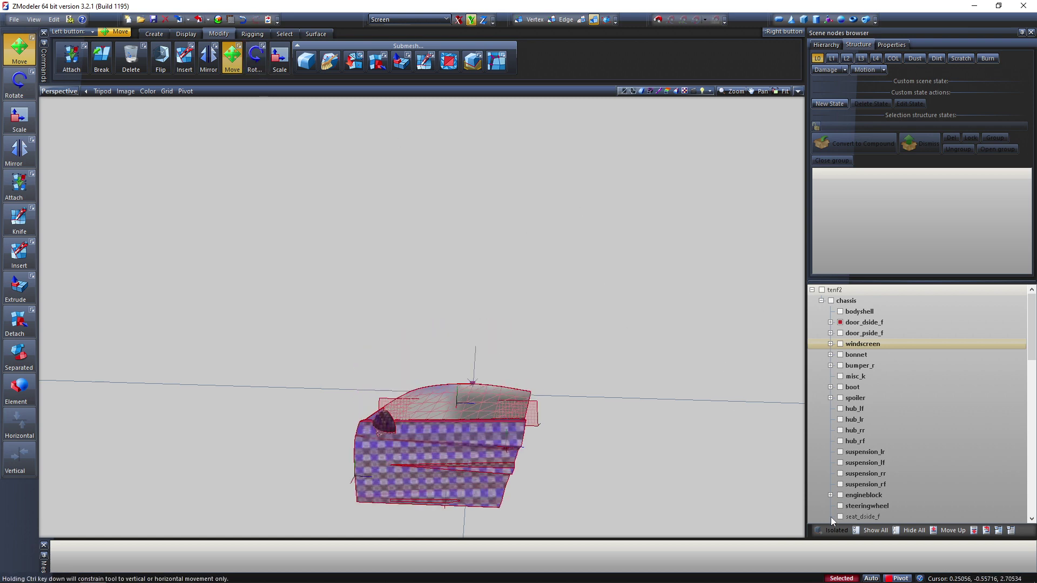
key("ctrl+y")
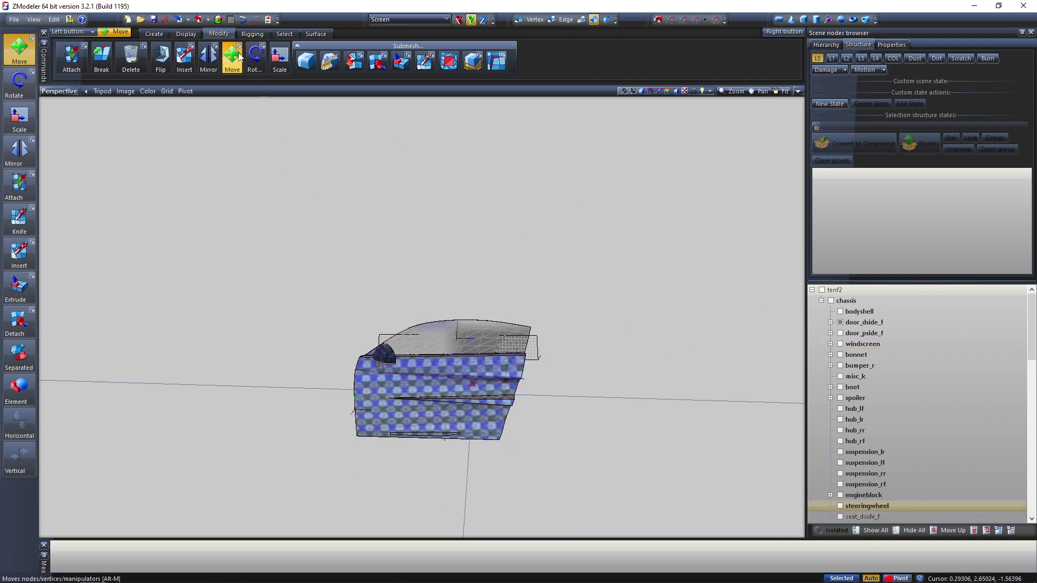
- Activate the Rotate tool and review its geometry, axes, children and normals options
left_click(235, 65)
left_click(255, 57)
left_click(263, 46)
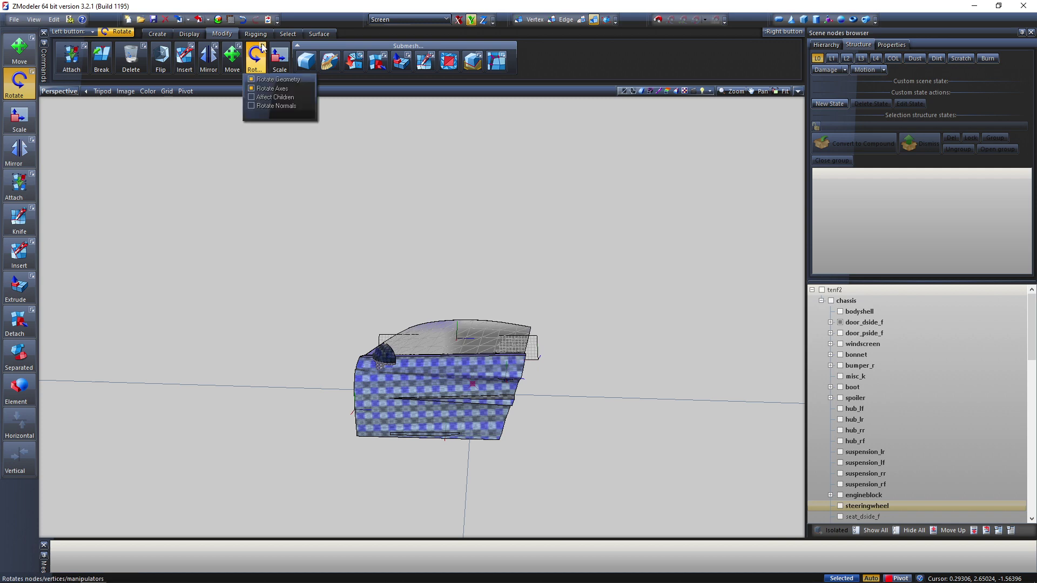
left_click(261, 47)
- Select the door parts and try rotating them about the Y axis and the X axis, undoing each rotation
left_click_drag(575, 215, 179, 495)
left_click_drag(478, 387, 635, 483)
key("ctrl+z")
left_click(459, 20)
left_click_drag(493, 378, 476, 139)
key("ctrl+z")
- Try rotating the selected door parts about the Z axis only and undo the rotation
left_click(483, 20)
left_click_drag(488, 398, 508, 525)
key("ctrl+z")
left_click_drag(569, 287, 656, 358)
middle_click_drag(596, 346, 398, 410)
- Try rotating the door about the Z axis with Affect Children and inspect the parts listed under door_dside_f
left_click(264, 48)
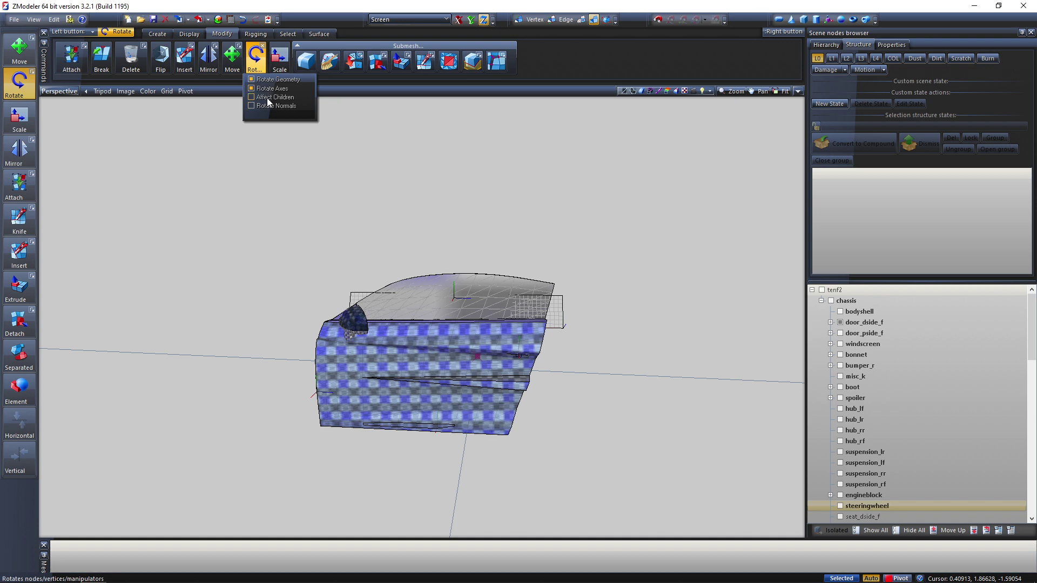
left_click(262, 47)
key("space")
left_click_drag(464, 406, 597, 319)
middle_click_drag(597, 319, 778, 409)
left_click(830, 322)
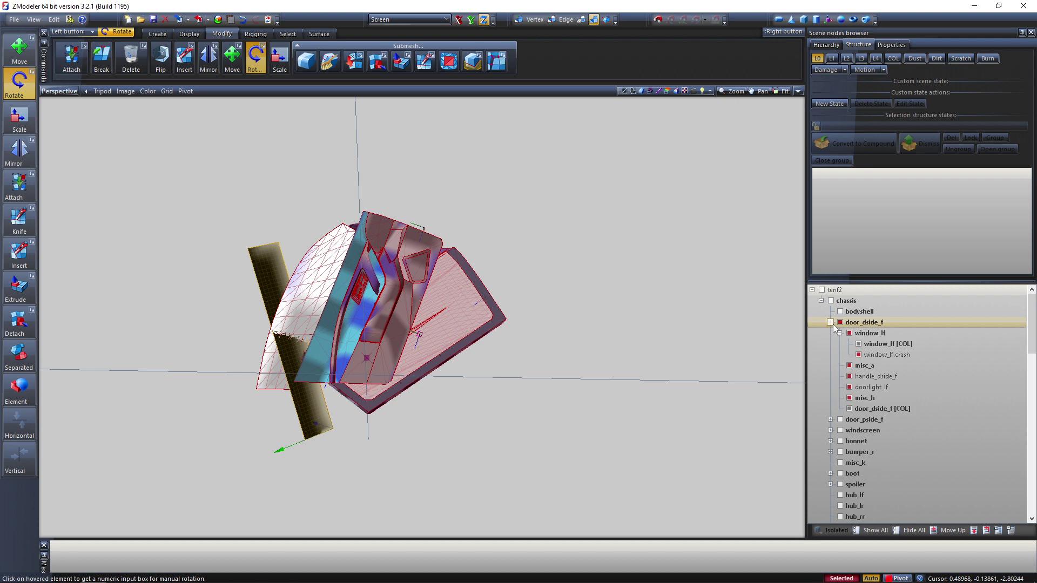
left_click(889, 376)
- Review the Rotate Geometry and Rotate Axes options, try another rotation of the door parts and undo it
middle_click_drag(533, 357, 540, 312)
left_click(263, 46)
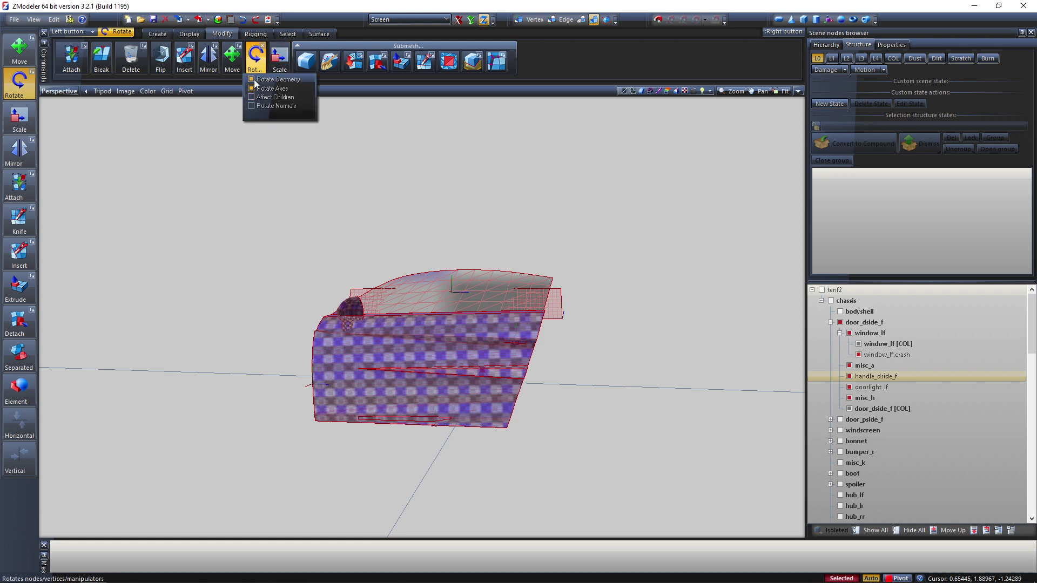
middle_click_drag(574, 329, 502, 299)
left_click_drag(501, 297, 543, 441)
key("ctrl+z")
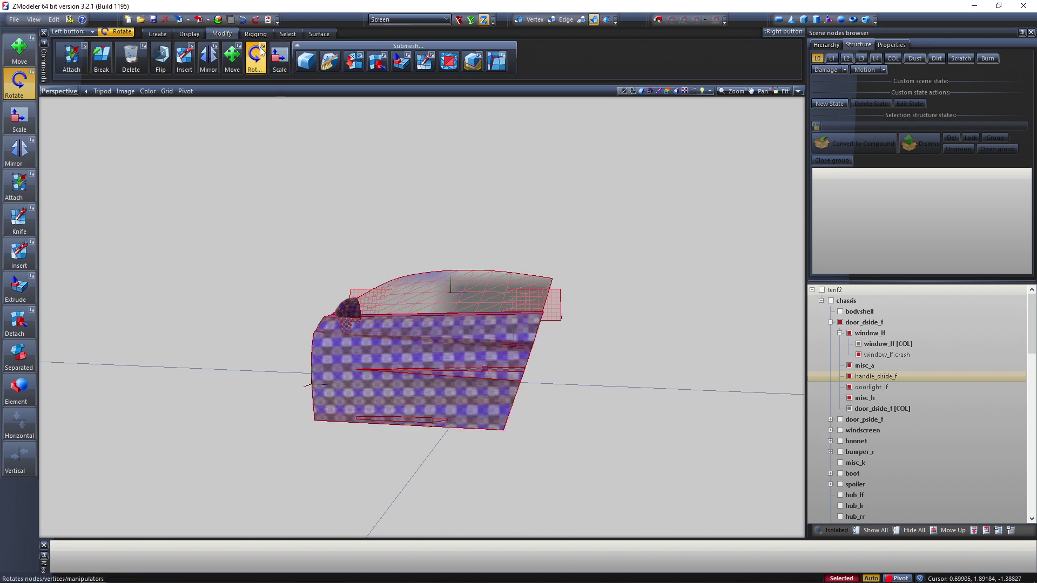
- Try scaling the selected door parts along the Z axis
left_click(262, 46)
left_click(262, 47)
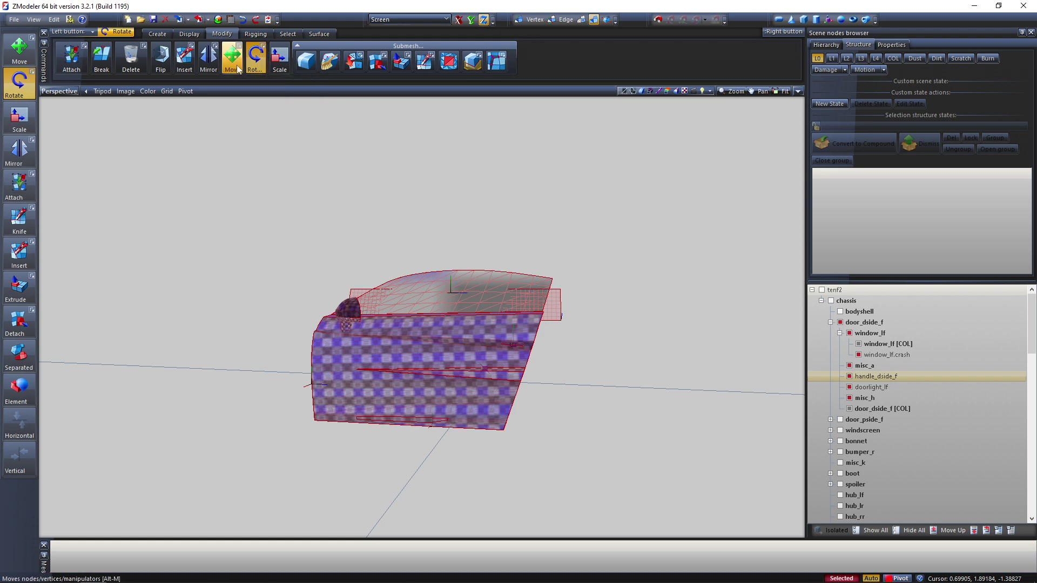
left_click(279, 61)
scroll(544, 332, "down", 2)
mouse_move(595, 371)
middle_mouse_down()
mouse_move(605, 371)
mouse_move(597, 366)
middle_mouse_up()
scroll(597, 366, "up", 2)
middle_click_drag(469, 316, 448, 310)
scroll(346, 335, "up", 2)
middle_click_drag(541, 390, 601, 391)
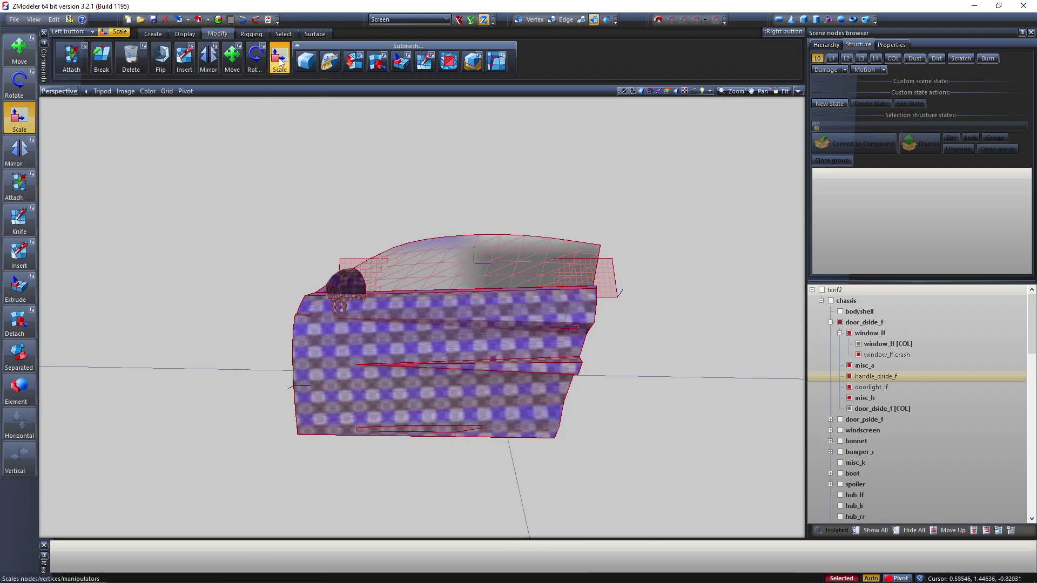
left_click(434, 354)
left_click_drag(457, 336, 499, 488)
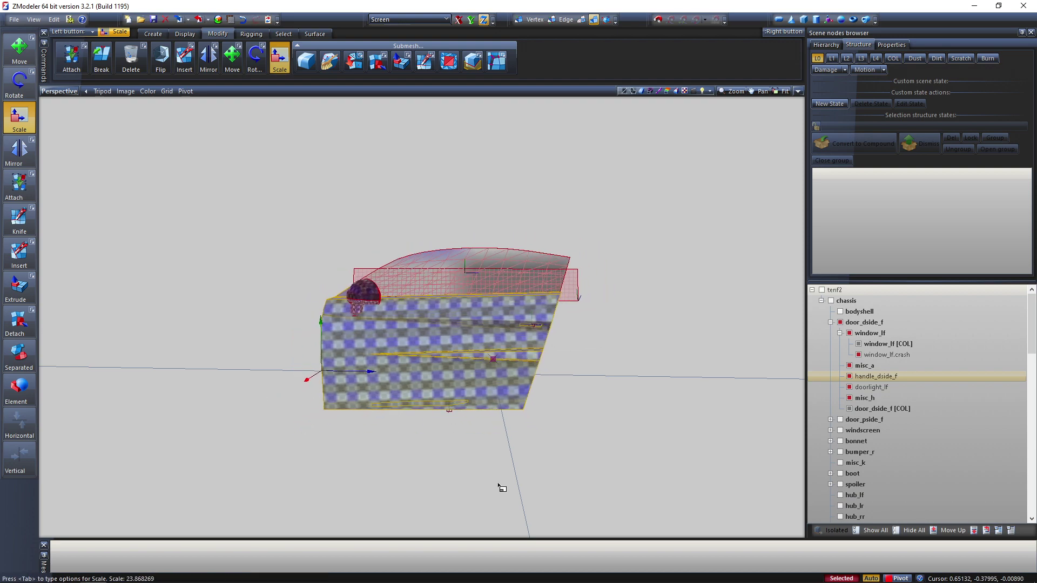
middle_click_drag(595, 426, 547, 420)
middle_click_drag(519, 360, 543, 265)
- Try scaling the selected door parts along the Y axis only and undo the scaling
left_click(471, 23)
left_click_drag(486, 259, 498, 423)
mouse_move(573, 422)
middle_mouse_down()
mouse_move(584, 405)
mouse_move(588, 439)
mouse_move(577, 439)
middle_mouse_up()
key("ctrl+z")
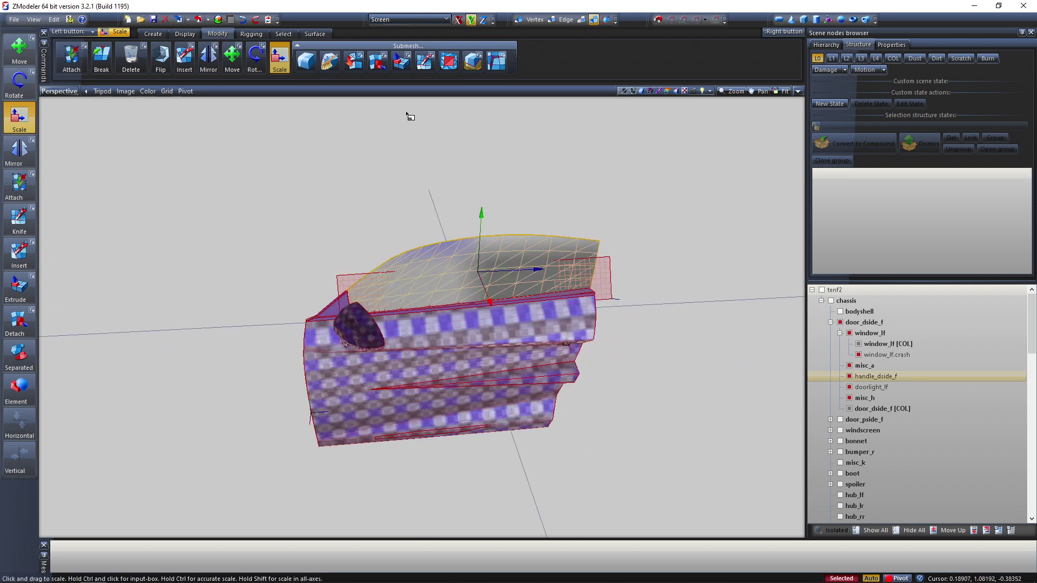
- Try scaling the selected door parts along the X axis only and undo the scaling
middle_click_drag(583, 404, 519, 338)
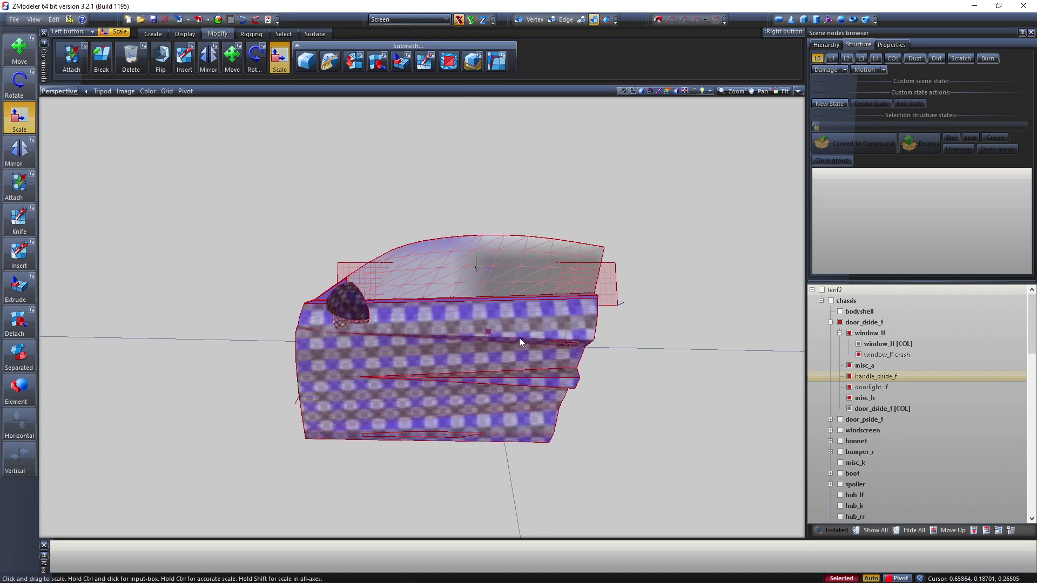
left_click_drag(488, 332, 510, 437)
key("ctrl+z")
- Try scaling the selected door parts along the X and Y axes together, undoing each attempt
left_click_drag(496, 333, 614, 365)
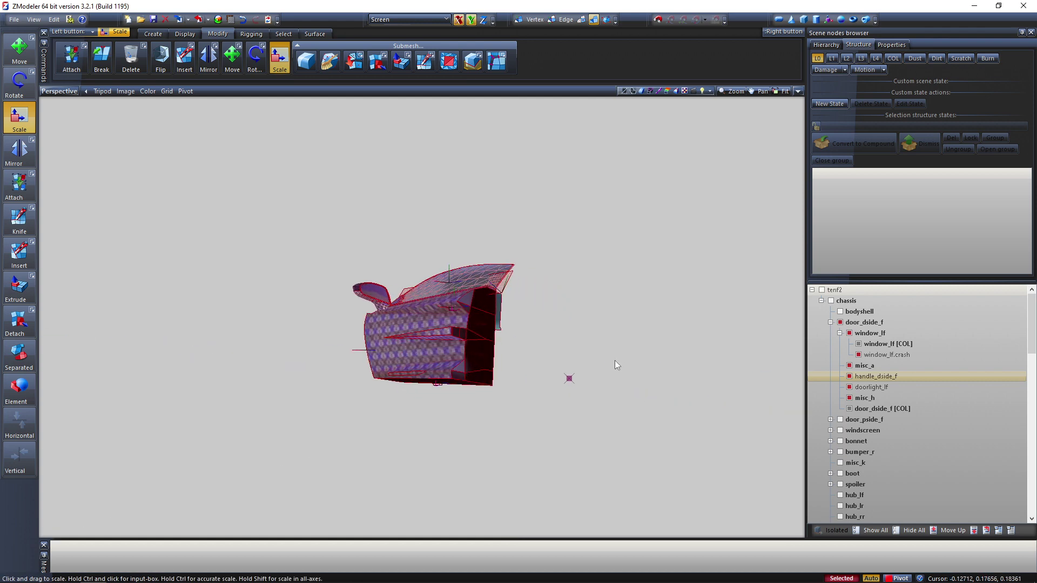
key("ctrl+z")
left_click(484, 22)
middle_click_drag(632, 386, 666, 393)
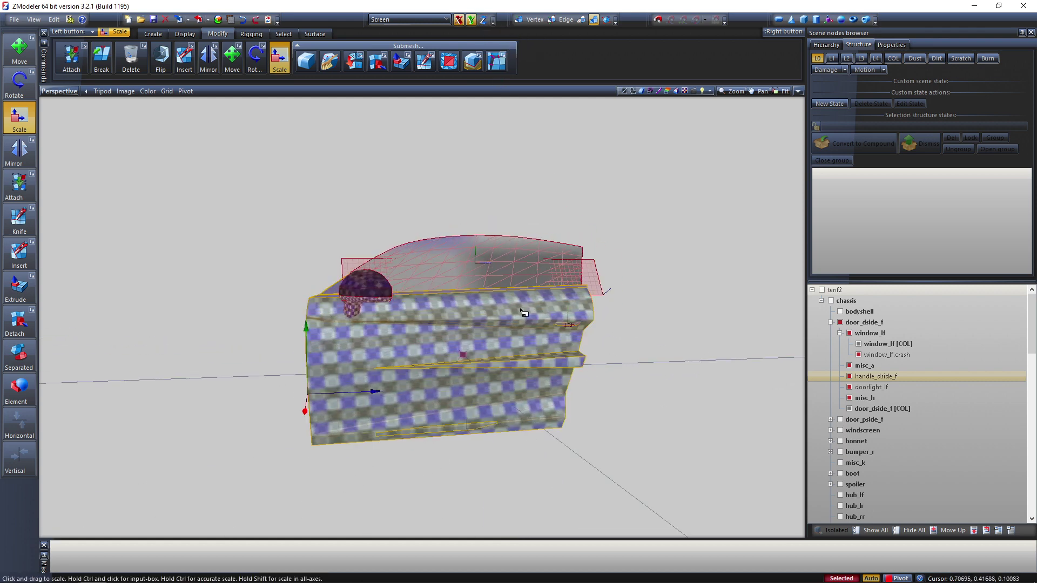
left_click_drag(518, 308, 591, 564)
mouse_move(608, 309)
middle_mouse_down()
mouse_move(564, 303)
mouse_move(613, 315)
middle_mouse_up()
key("ctrl+z")
- Toggle Z axis mode on and off, try scaling the door parts with only X and Y active again, and undo it
left_click(484, 20)
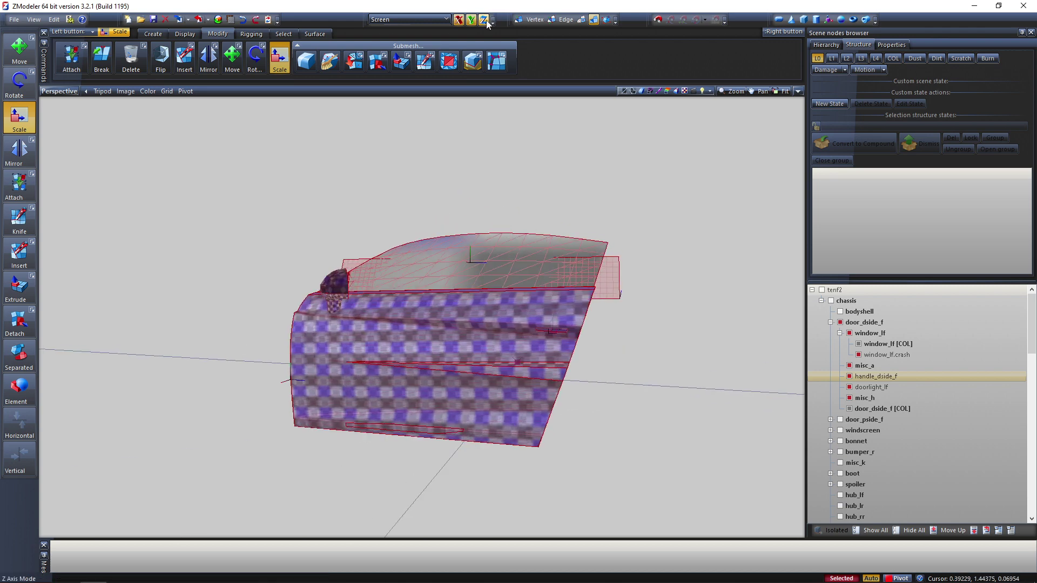
left_click(471, 20)
left_click(485, 21)
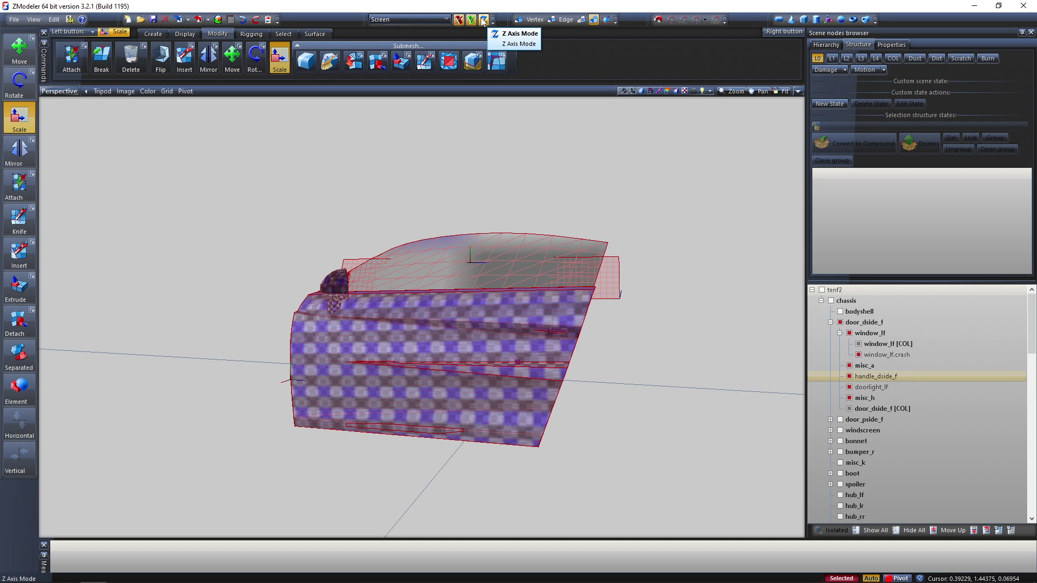
left_click(482, 20)
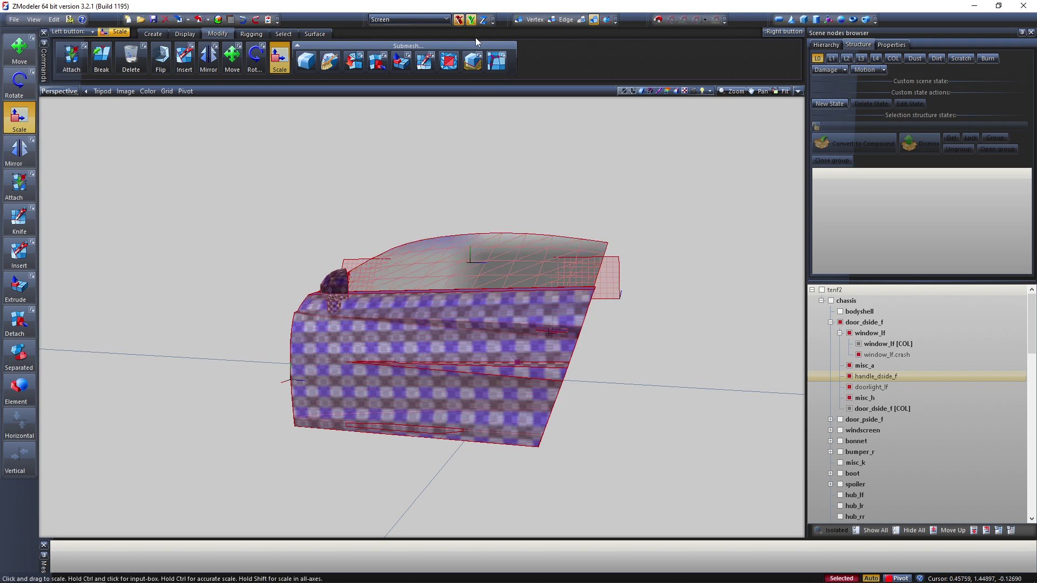
left_click(511, 338)
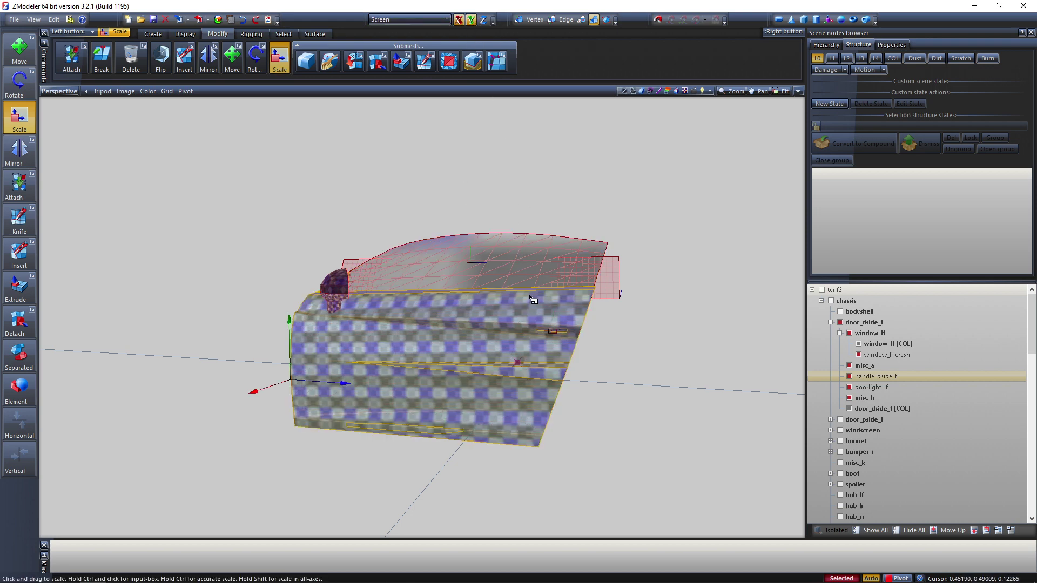
left_click_drag(518, 305, 399, 511)
middle_click_drag(400, 511, 588, 403)
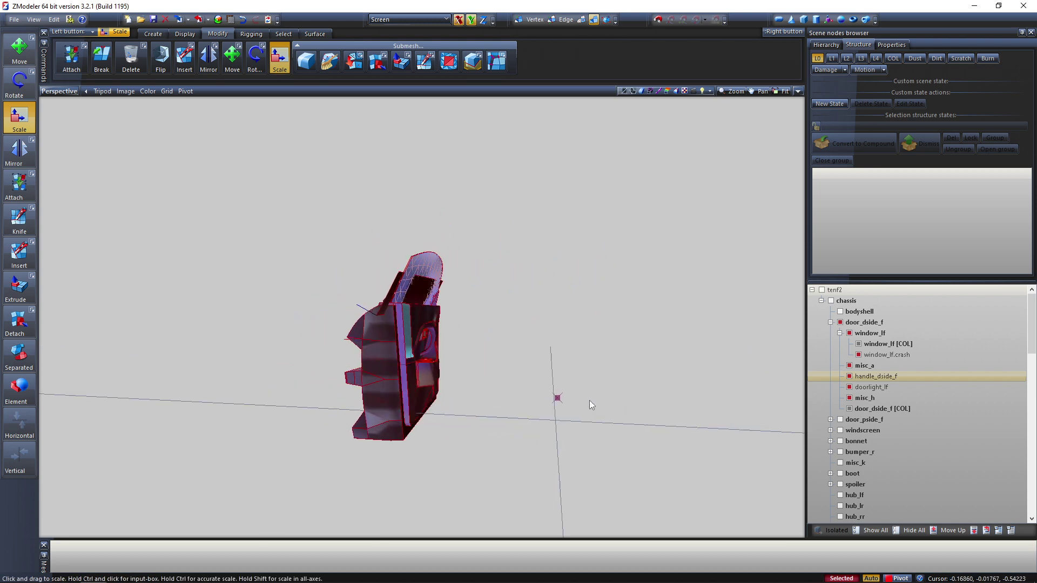
left_click_drag(452, 486, 494, 562)
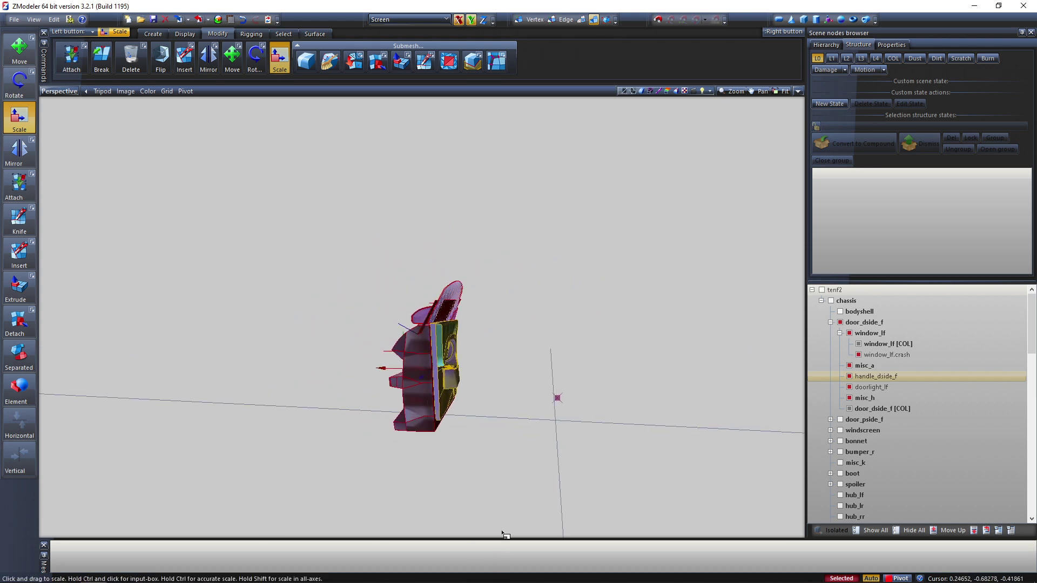
key("ctrl+z")
- Try removing the door parts with the Delete tool, undoing each deletion
middle_click_drag(565, 400, 654, 380)
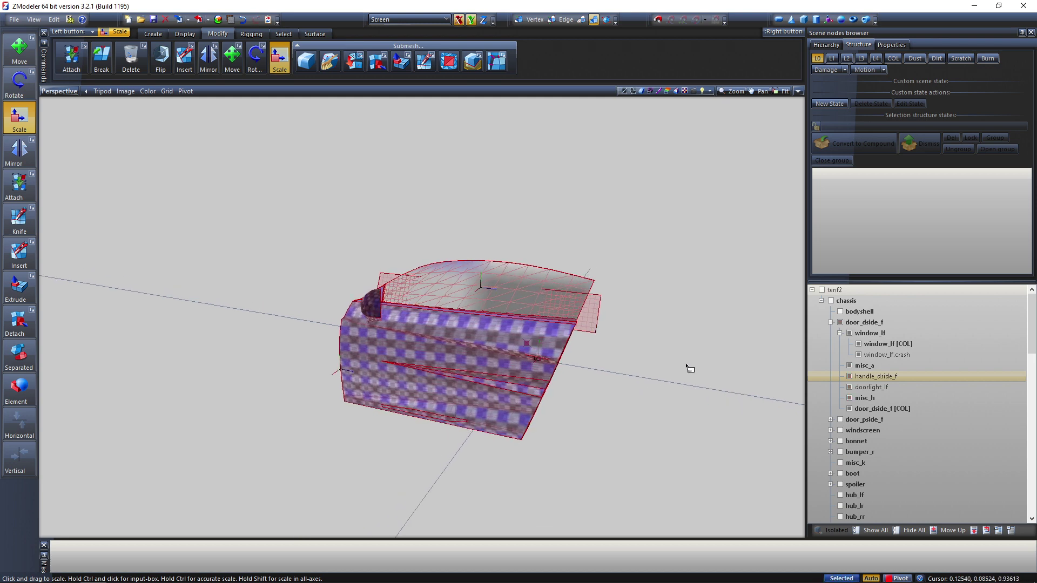
mouse_move(634, 305)
middle_mouse_down()
mouse_move(662, 300)
mouse_move(649, 300)
middle_mouse_up()
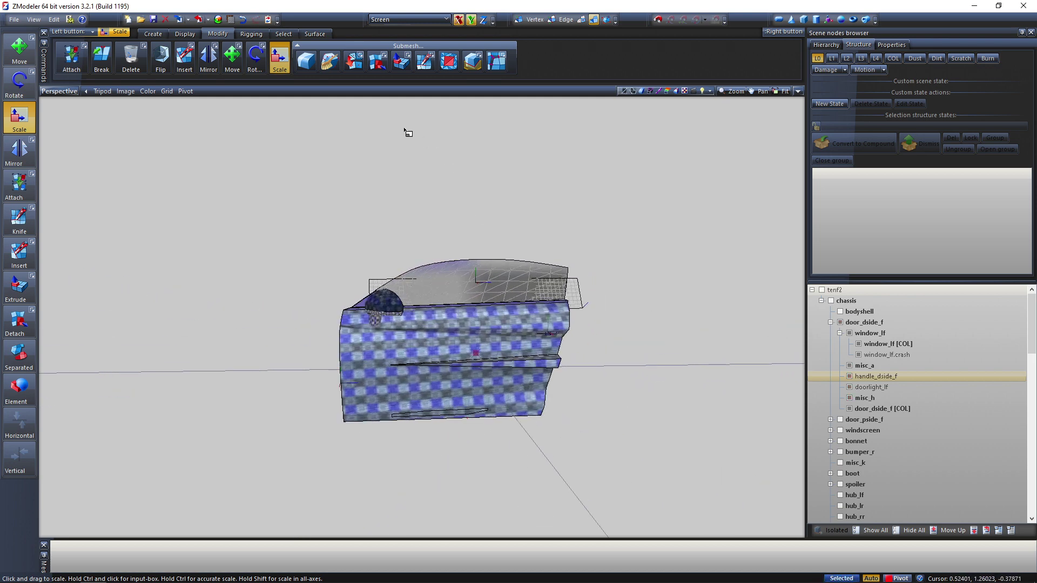
middle_click_drag(655, 241, 647, 239)
left_click(137, 70)
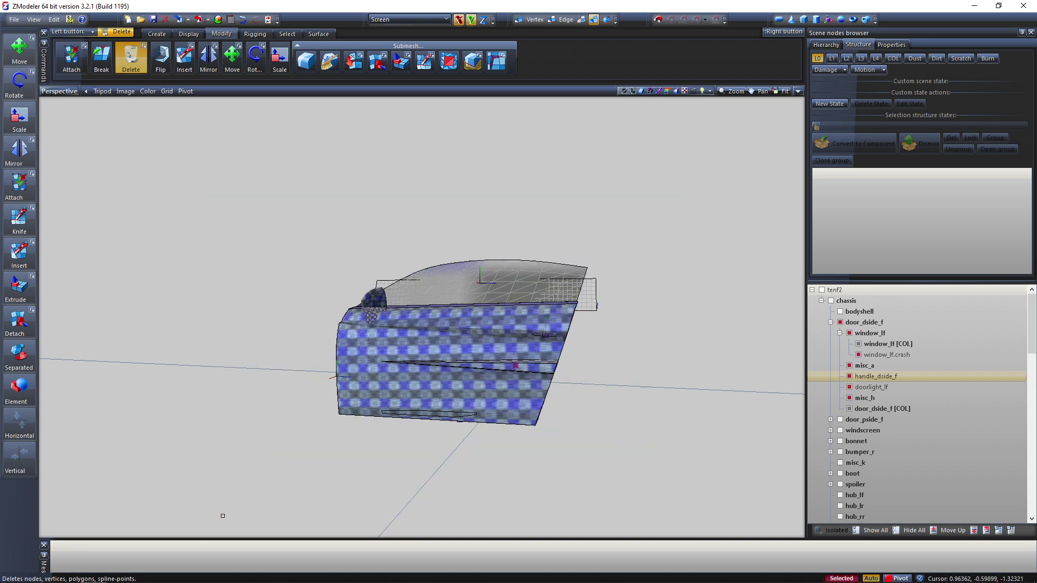
middle_click_drag(617, 403, 352, 264)
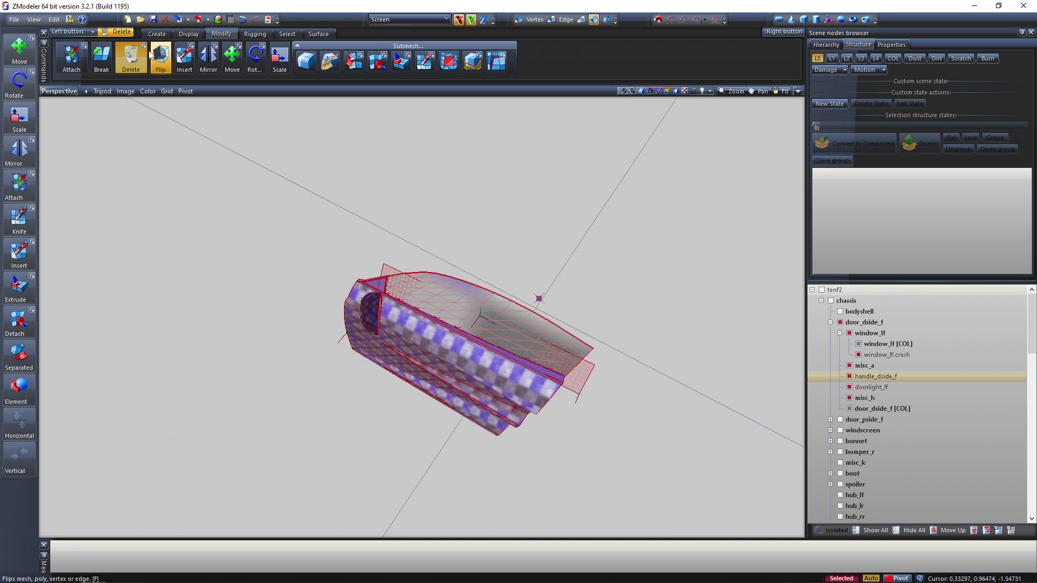
middle_click_drag(503, 268, 498, 265)
right_click(490, 270)
left_click(490, 269)
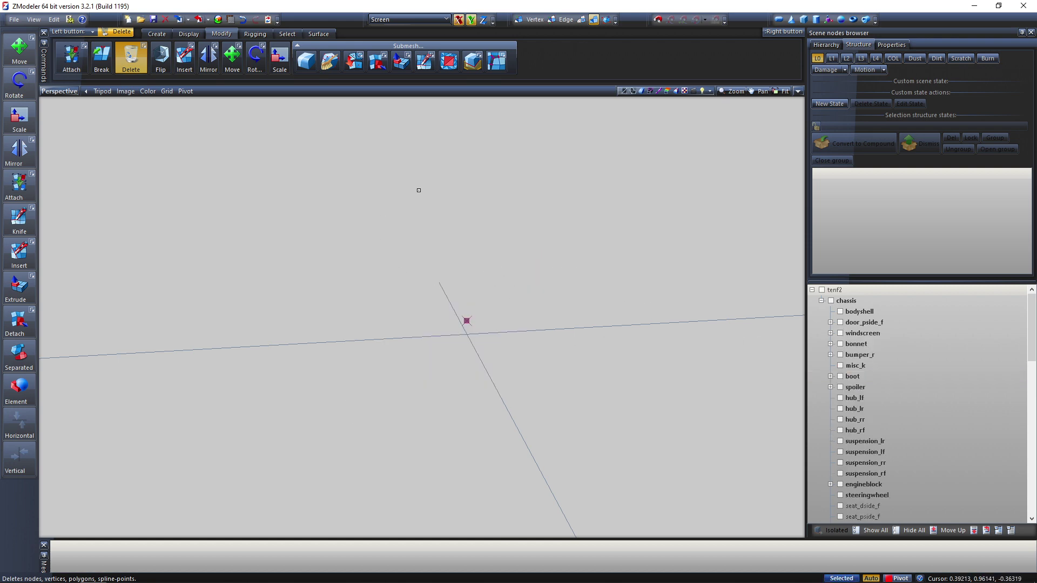
key("ctrl+z")
left_click_drag(670, 191, 703, 288)
left_click(505, 319)
key("ctrl+z")
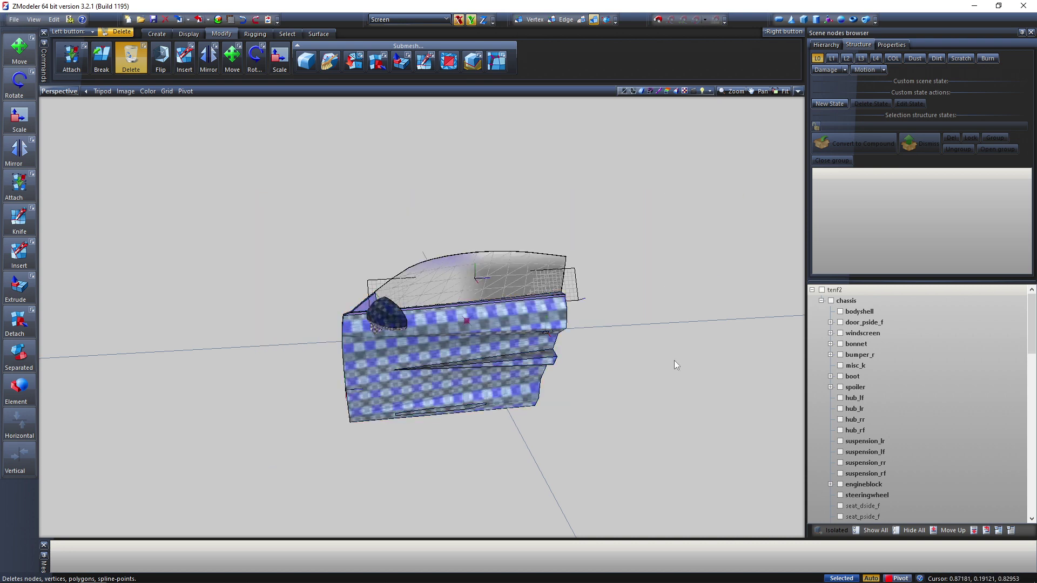
- Collapse door_dside_f and move it up the chassis hierarchy to directly below bodyshell
scroll(928, 438, "down", 10)
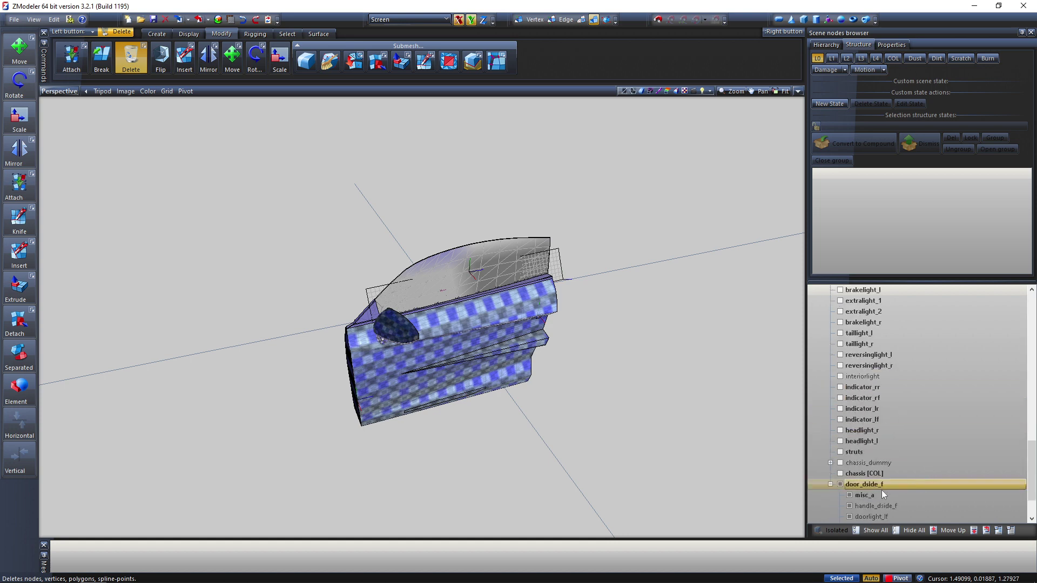
scroll(870, 484, "down", 5)
left_click(830, 430)
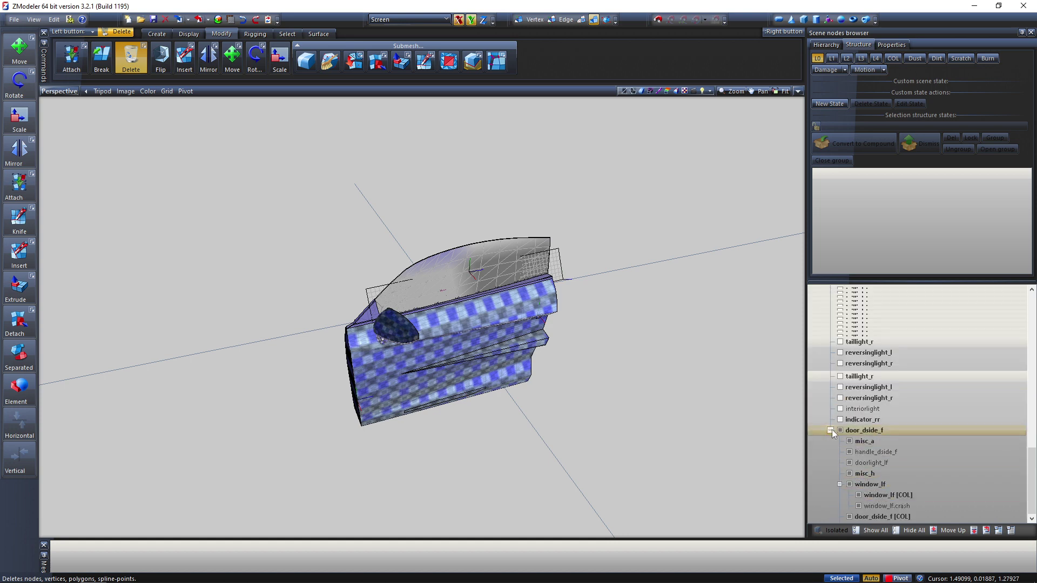
left_click(244, 24)
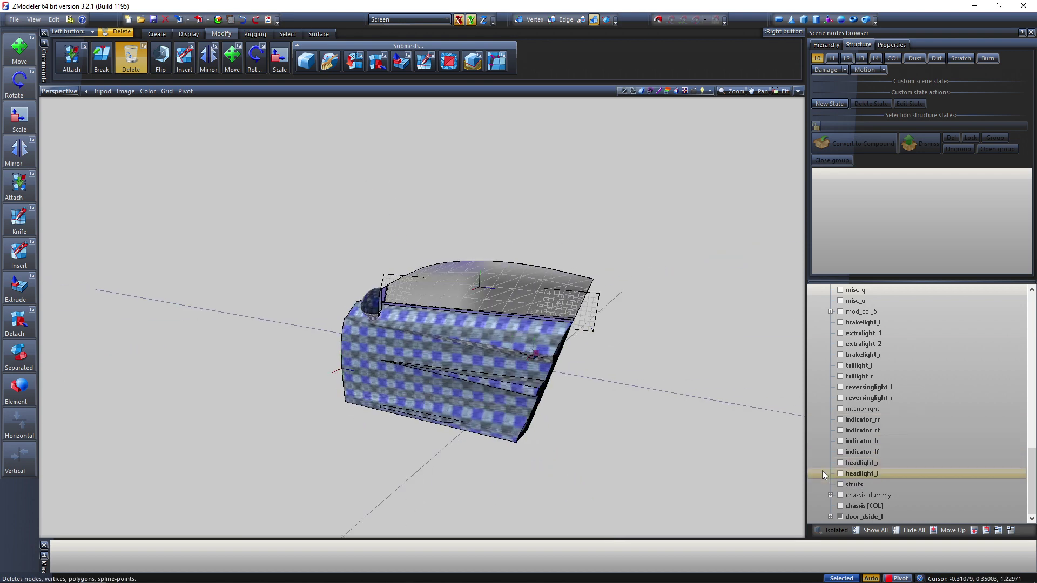
middle_click_drag(504, 264, 546, 262)
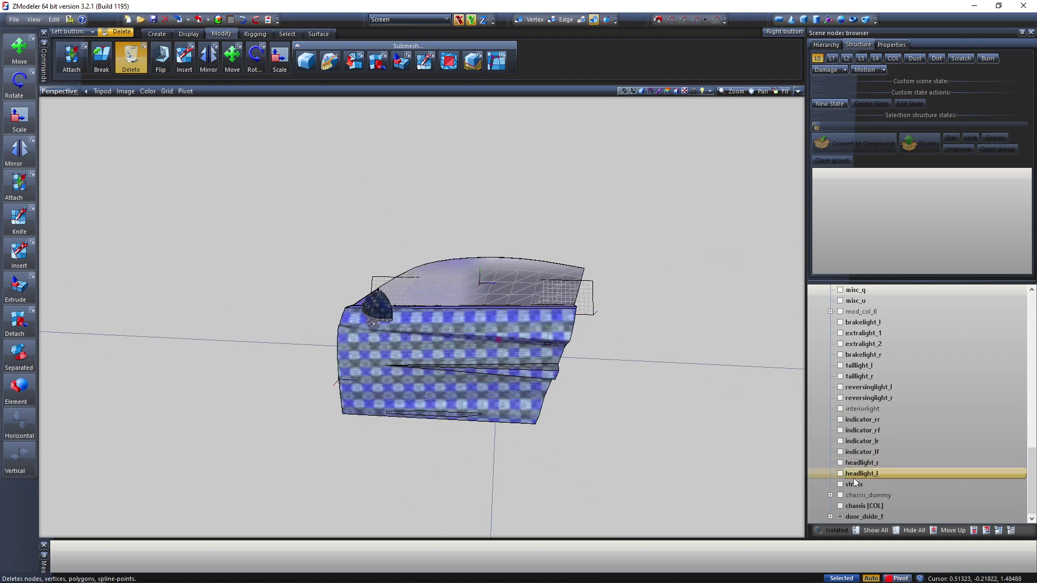
left_click_drag(875, 518, 891, 319)
scroll(892, 415, "up", 15)
middle_click_drag(683, 323, 686, 322)
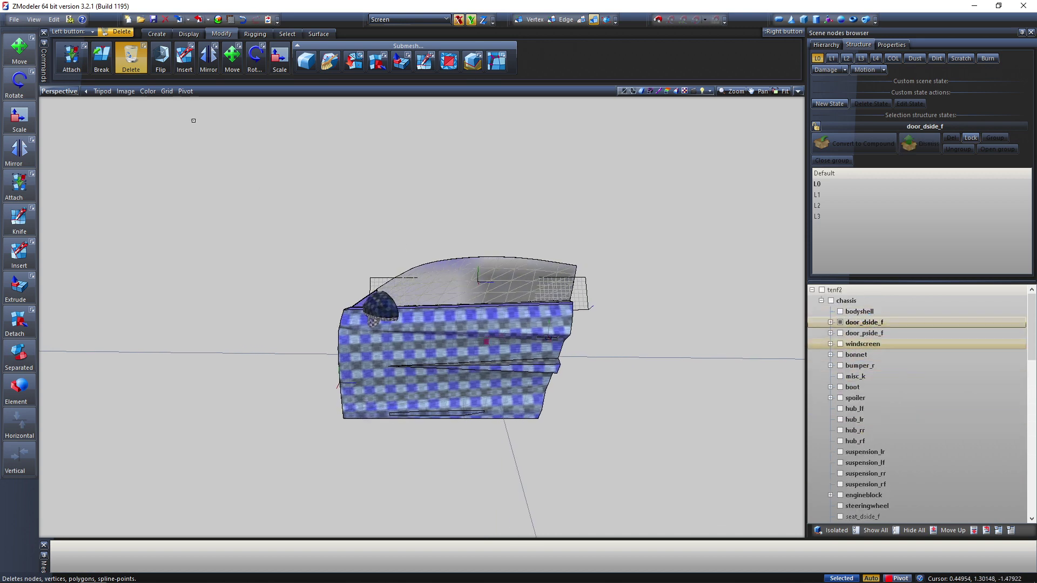
- Activate the Flip tool, inspect the door parts from several angles and clear their selection
left_click(161, 58)
middle_click_drag(546, 296, 660, 192)
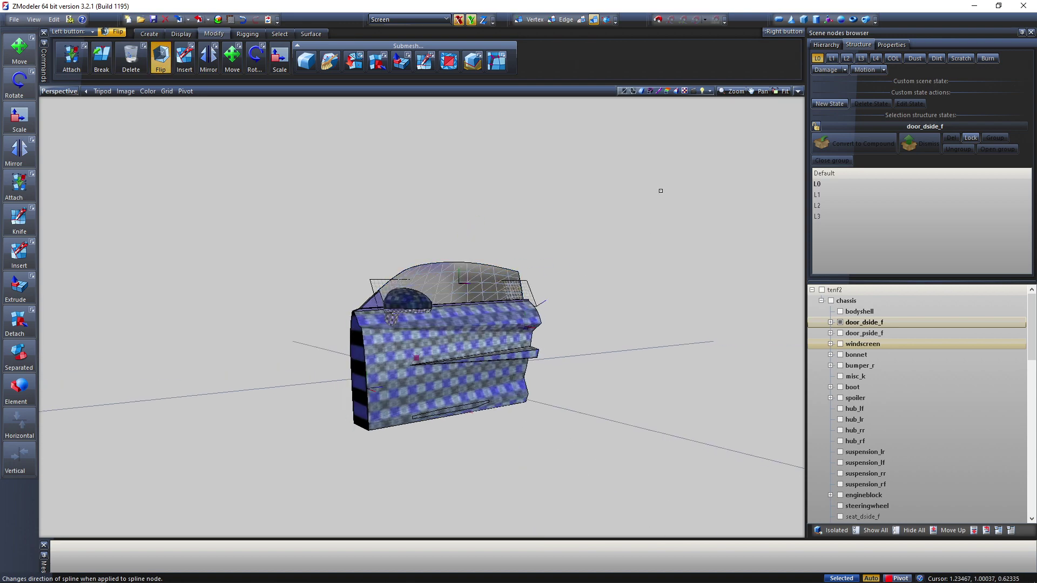
middle_click_drag(529, 447, 691, 398)
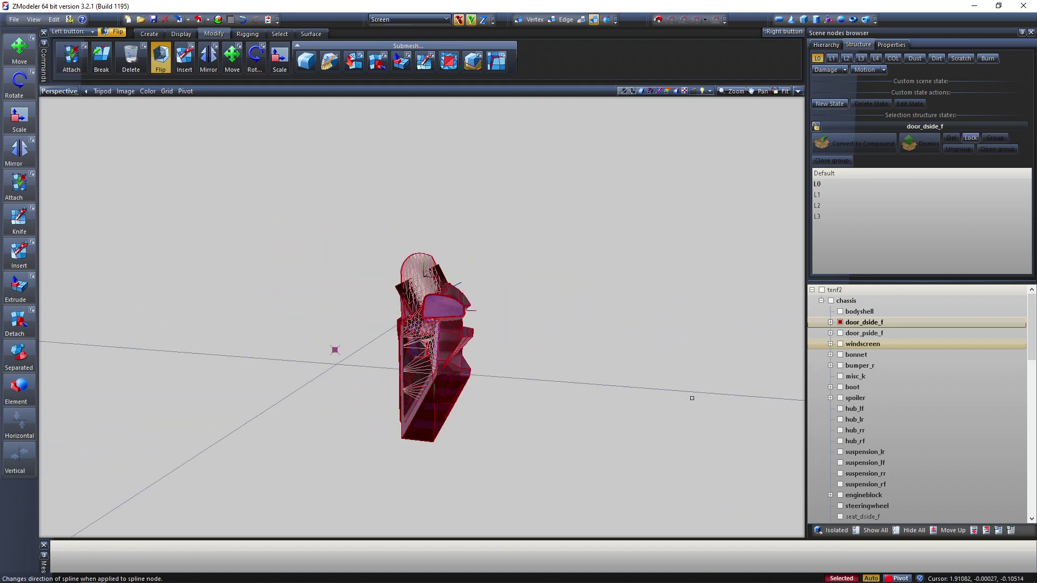
left_click(663, 393)
middle_click_drag(537, 370, 449, 364)
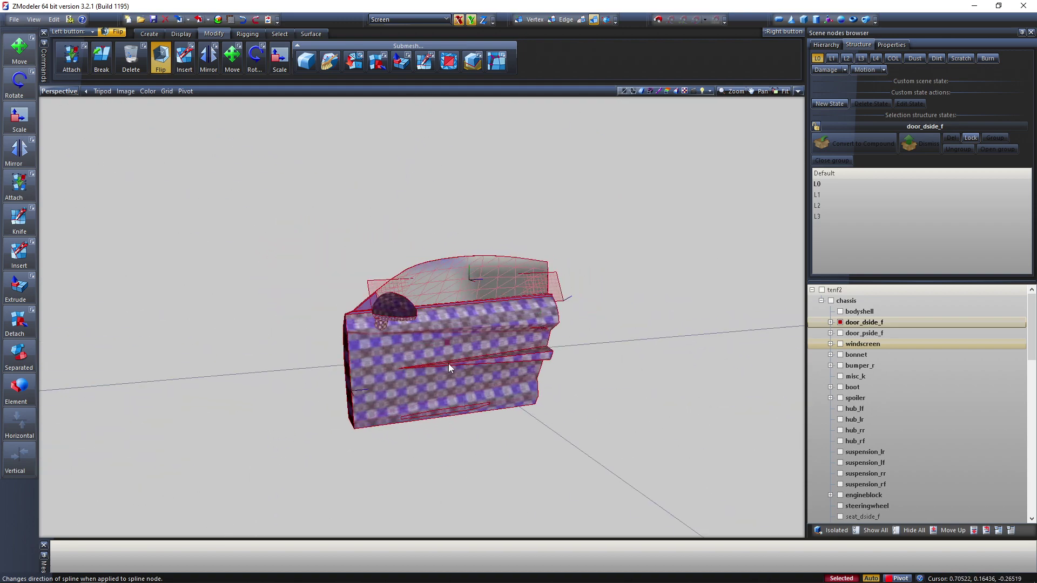
right_click_drag(674, 349, 675, 350)
- Hide all the children of door_dside_f, including those under window_lf, leaving only the door mesh shown
left_click(830, 322)
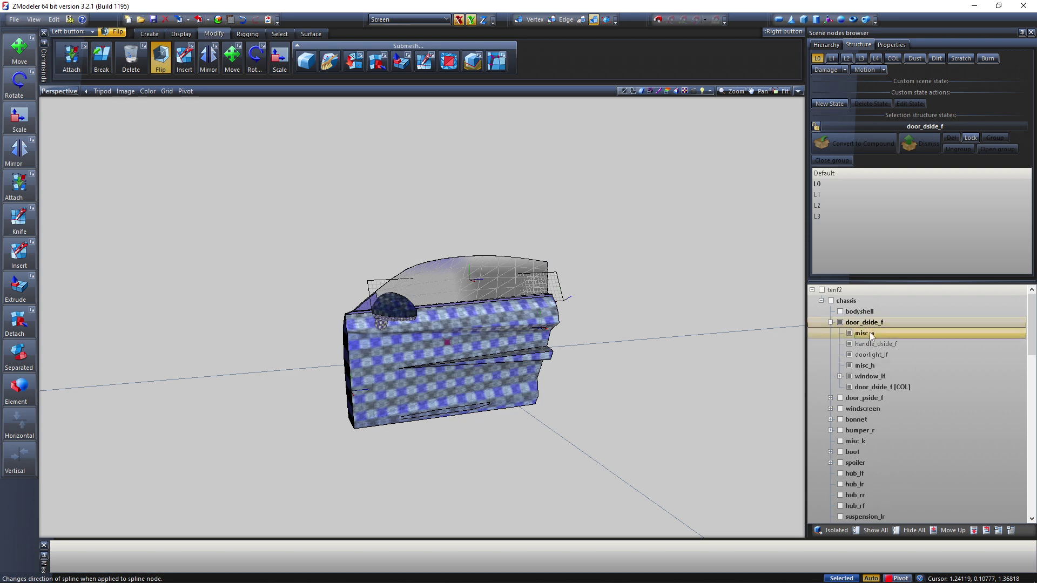
left_click(869, 333)
left_click(854, 385, "shift")
left_click(850, 376)
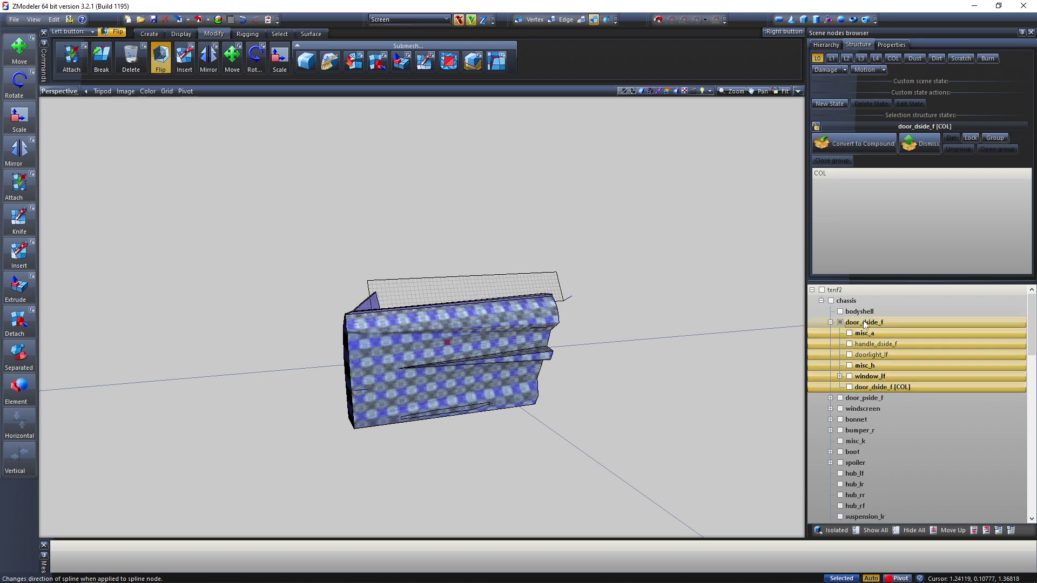
left_click(840, 376)
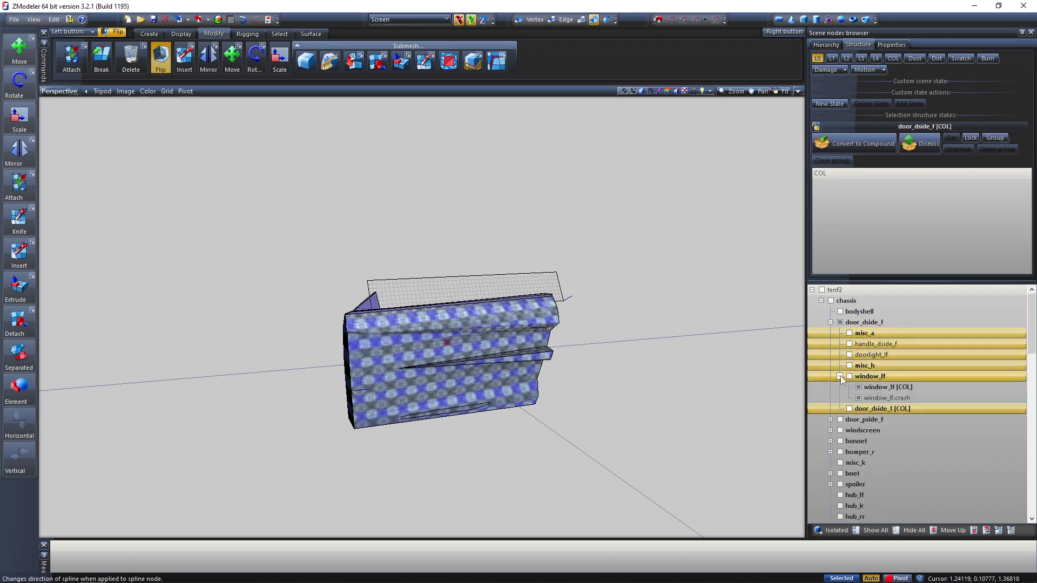
left_click(841, 377)
left_click(839, 376)
- Try flipping the door mesh, compare both states with undo and redo, and undo the flip
middle_click_drag(708, 371, 594, 354)
middle_click_drag(485, 325, 458, 204)
key("ctrl+z")
middle_click_drag(629, 349, 614, 295)
key("ctrl+y")
key("ctrl+z")
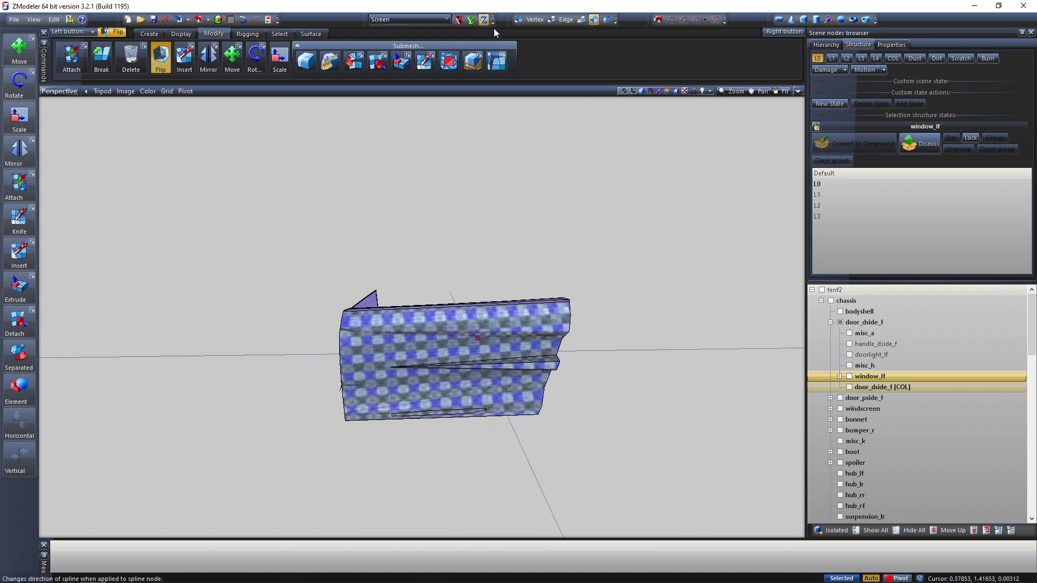
- Try flipping the door mesh again with other axis modes active and restore its original faces
left_click(458, 21)
left_click(494, 324)
mouse_move(651, 357)
middle_mouse_down()
mouse_move(595, 351)
mouse_move(666, 351)
mouse_move(610, 385)
mouse_move(521, 385)
mouse_move(510, 357)
mouse_move(565, 365)
mouse_move(632, 403)
mouse_move(468, 371)
middle_mouse_up()
key("ctrl+z")
left_click(386, 361)
middle_click_drag(386, 361, 589, 414)
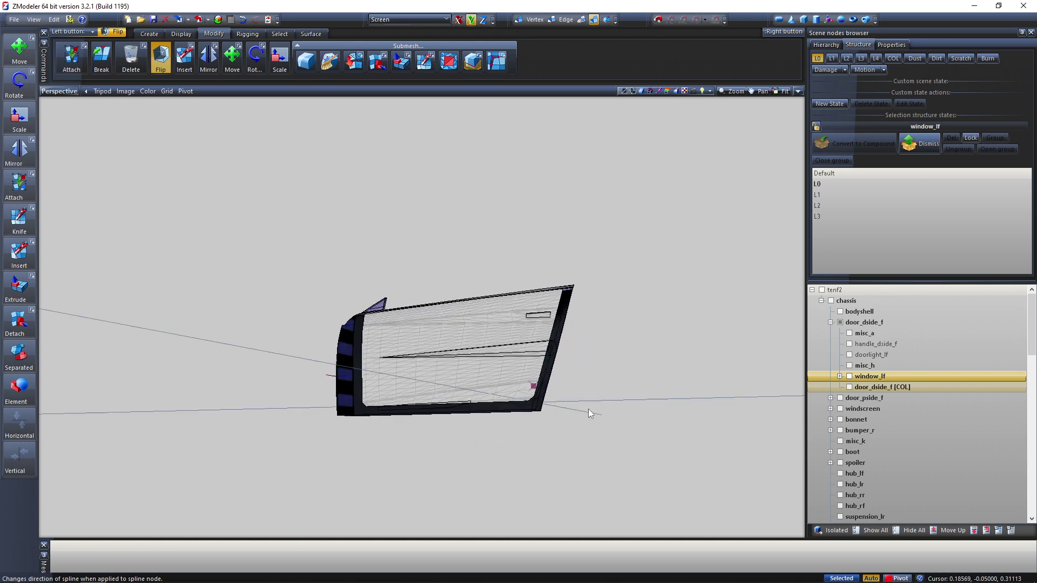
left_click(588, 408)
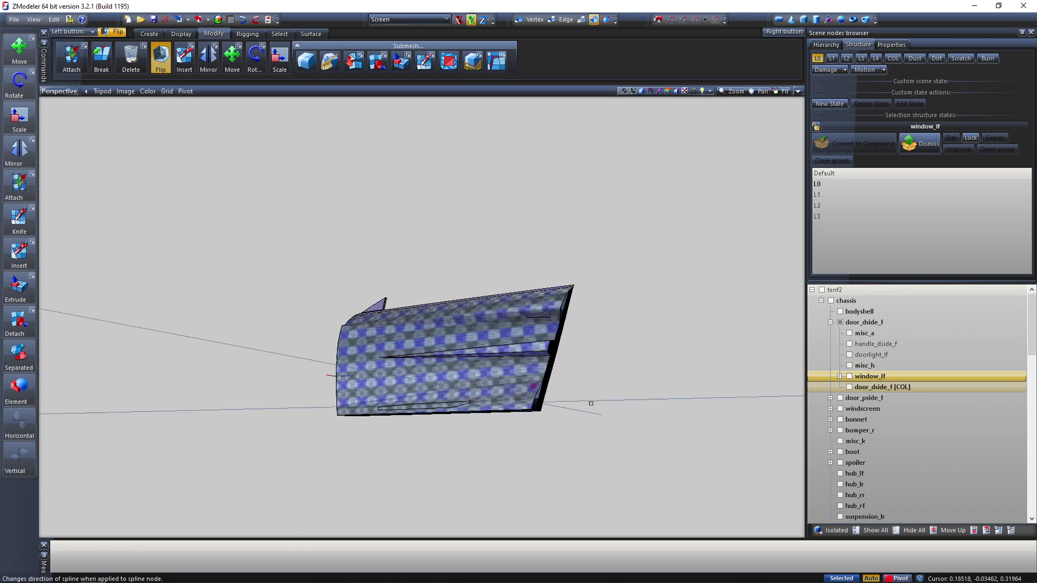
- Switch from the Flip tool to the Mirror tool and try mirroring the door mesh along the X axis only
left_click(155, 60)
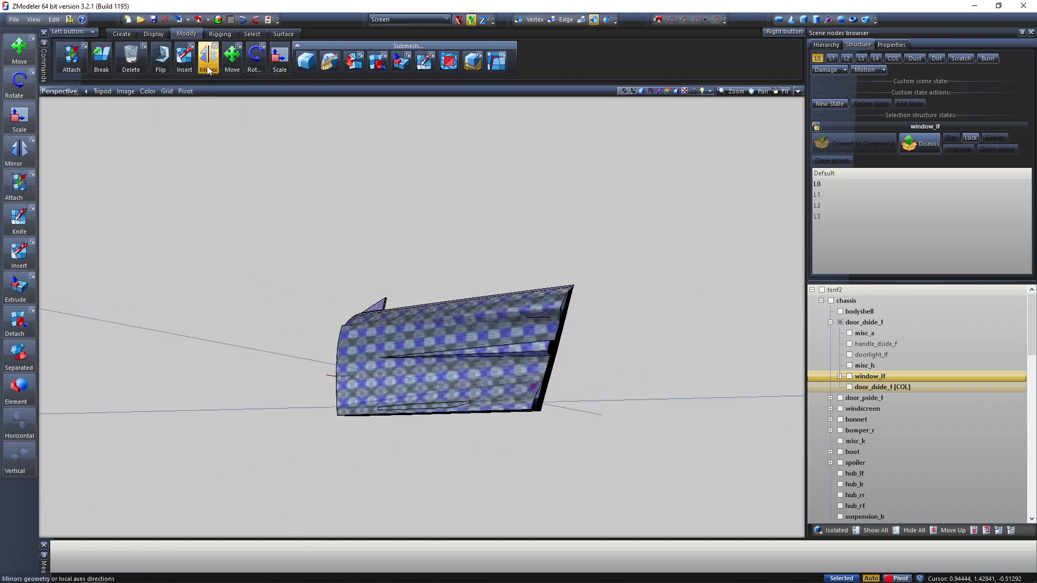
left_click(207, 67)
left_click(471, 309)
key("alt")
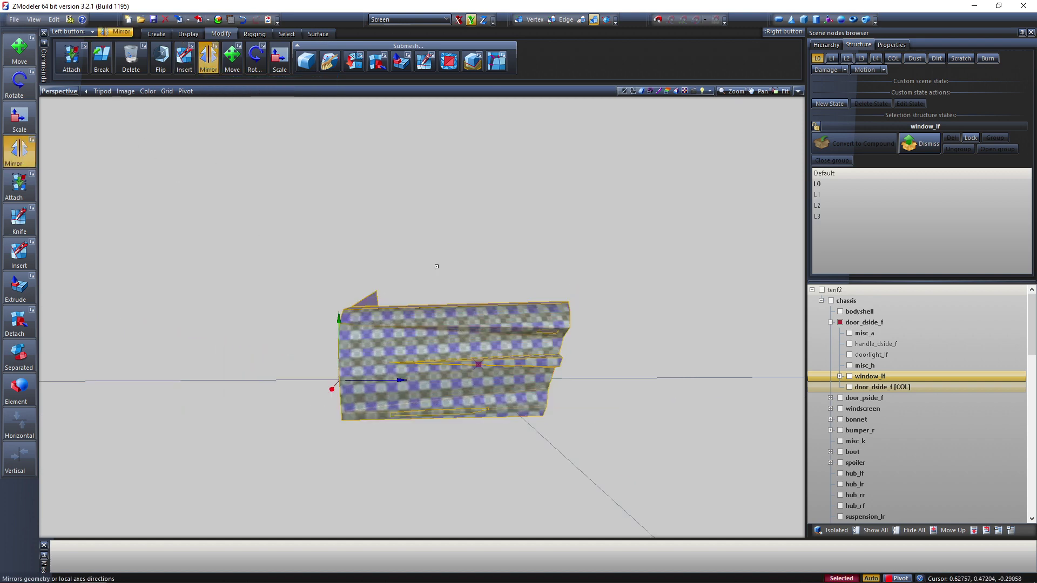
left_click(473, 67)
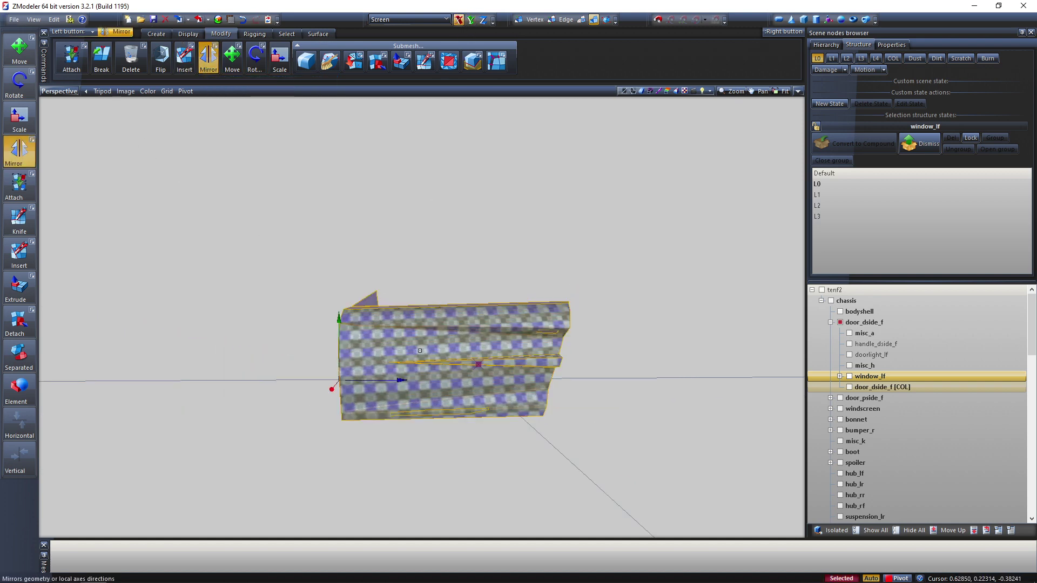
left_click(420, 350)
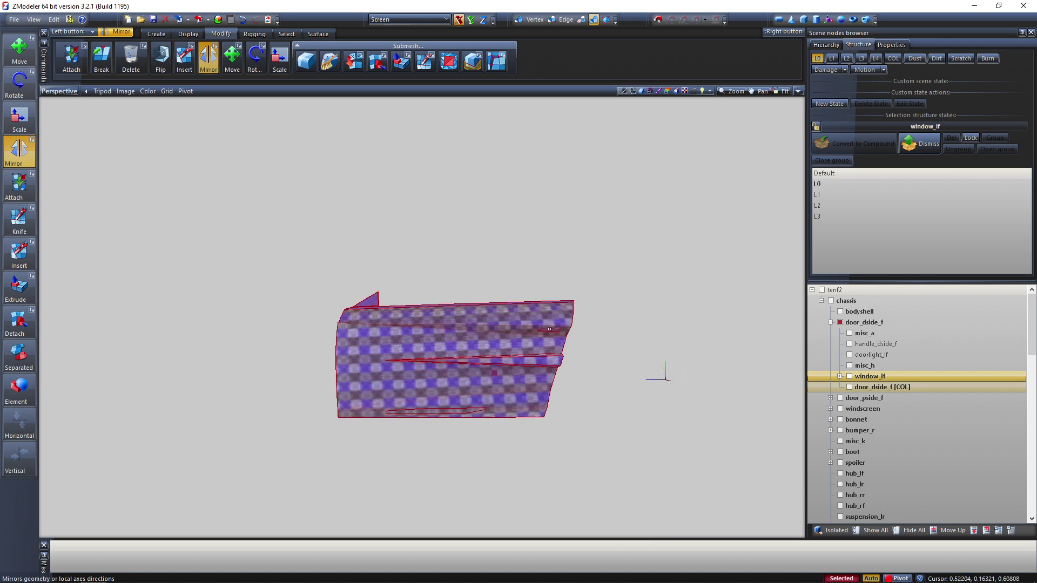
- Check the Mirror tool's geometry, axes and children options and try mirroring the door mesh again
left_click(217, 46)
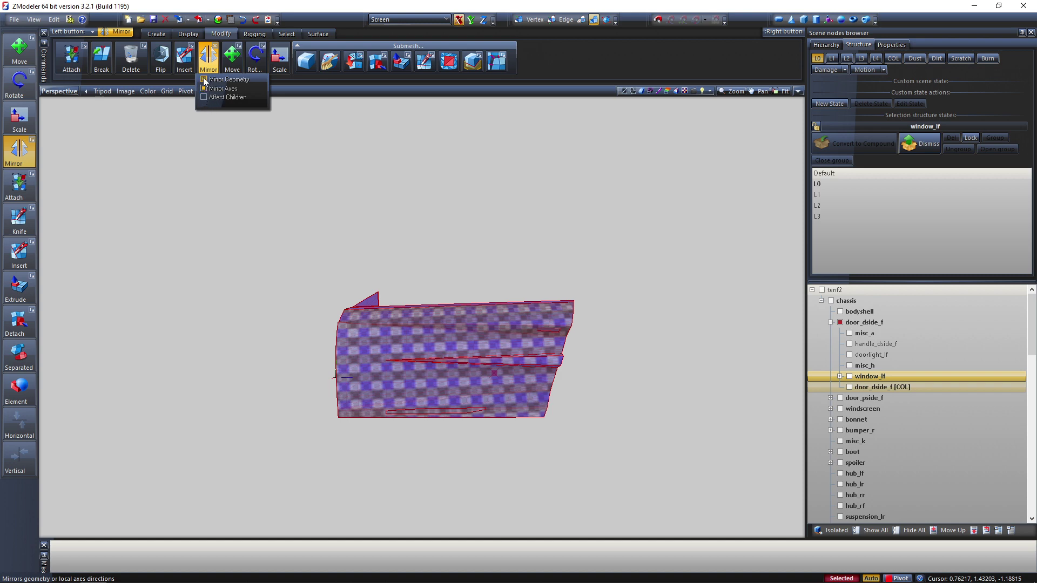
left_click(215, 47)
left_click(429, 321)
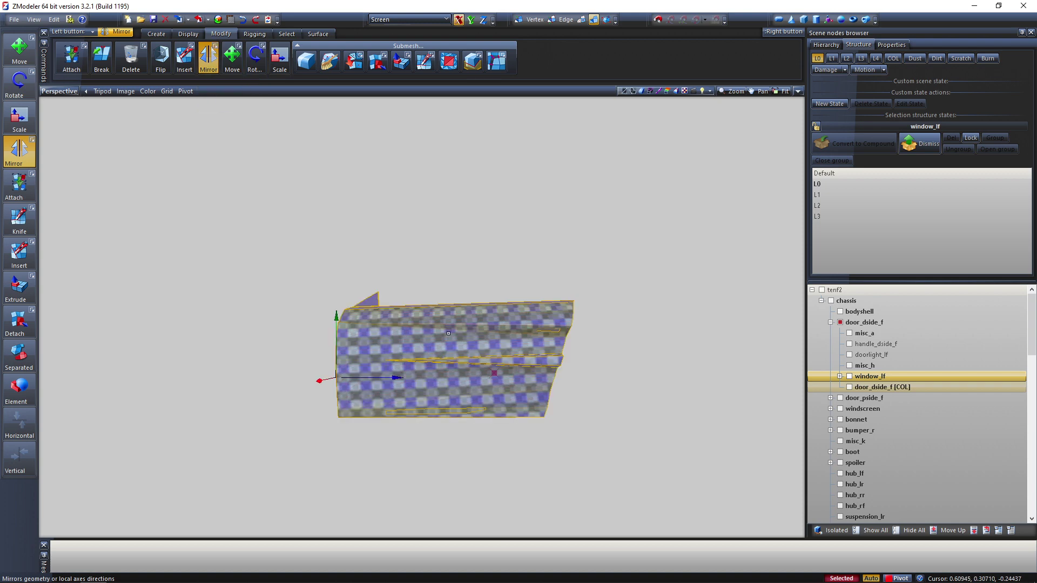
left_click(448, 334)
middle_click_drag(667, 425, 662, 459)
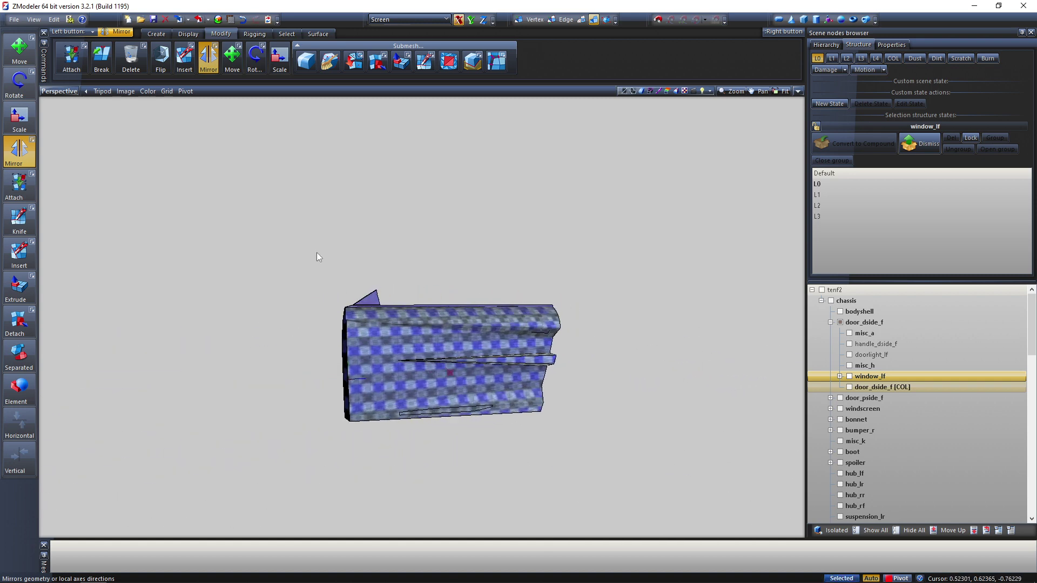
- Deactivate the Mirror tool, bring up the selection tools and show the door mesh at polygon editing level
left_click(208, 71)
left_click(251, 36)
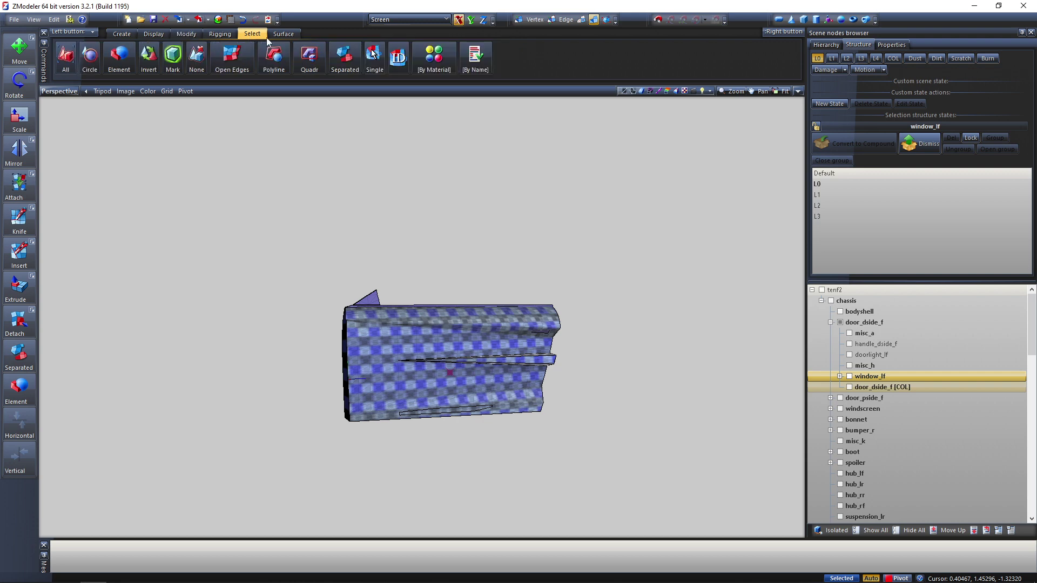
mouse_move(476, 194)
middle_mouse_down()
mouse_move(503, 219)
mouse_move(438, 176)
mouse_move(546, 241)
mouse_move(563, 282)
mouse_move(549, 252)
middle_mouse_up()
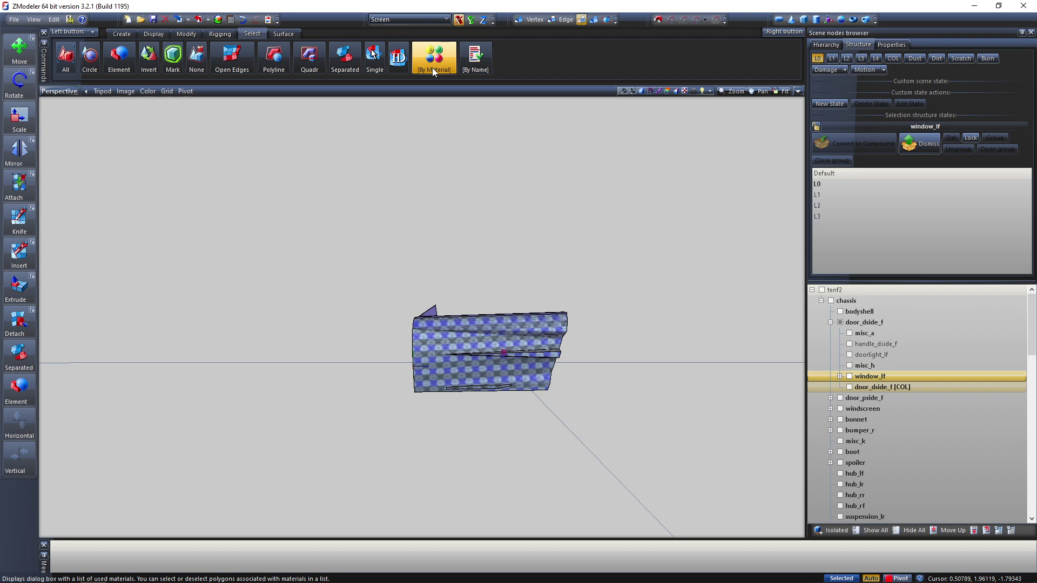
left_click(479, 338)
left_click(479, 337)
scroll(540, 362, "up", 3)
mouse_move(510, 296)
middle_mouse_down()
mouse_move(505, 282)
mouse_move(520, 290)
middle_mouse_up()
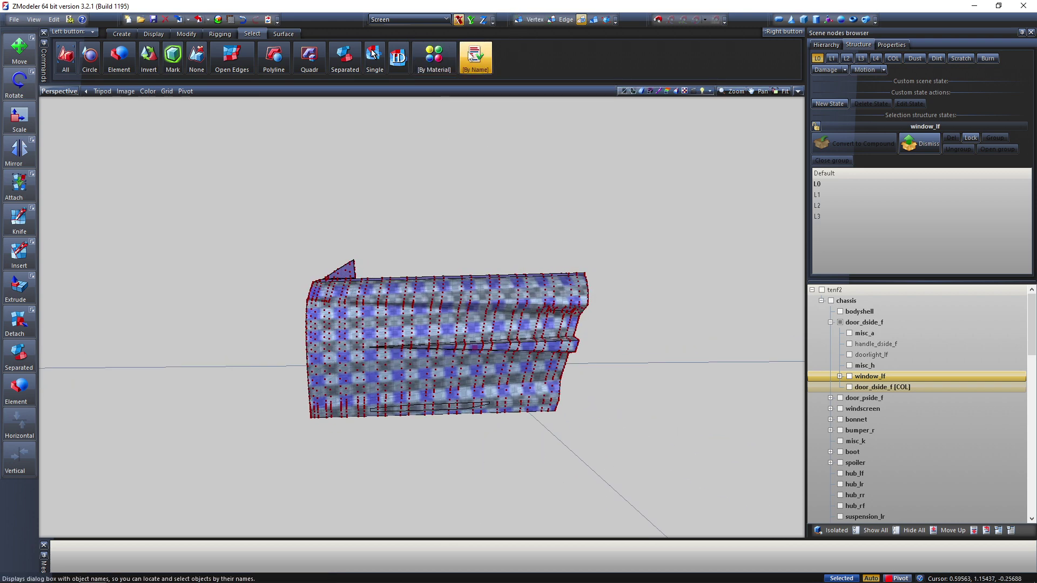
- Compare the door's selection at object and polygon level and choose door_dside_f in the selection by name
key("space")
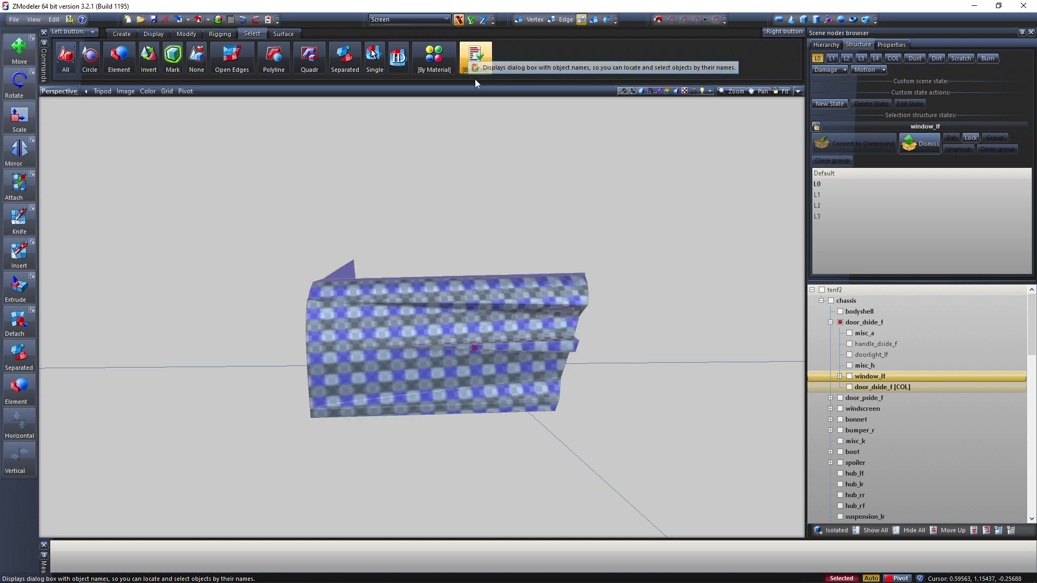
left_click(475, 76)
left_click(676, 133)
left_click(593, 20)
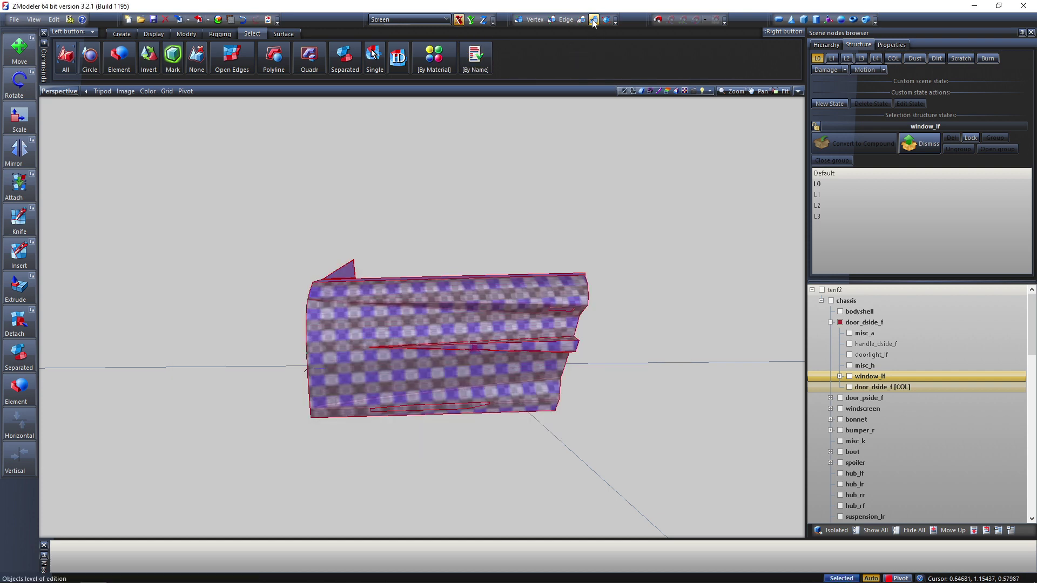
left_click(475, 58)
left_click_drag(468, 129, 539, 88)
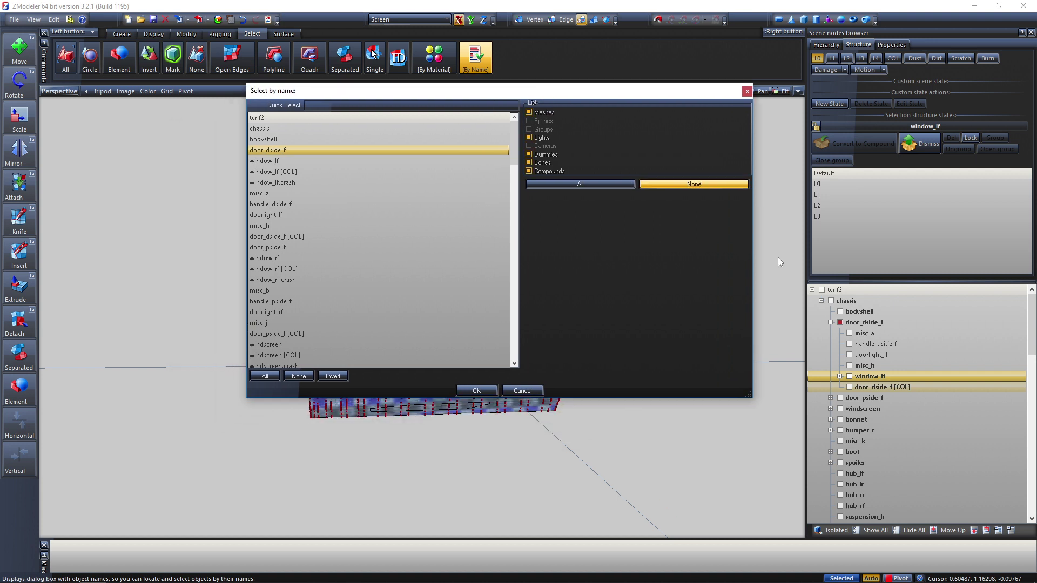
left_click(303, 161)
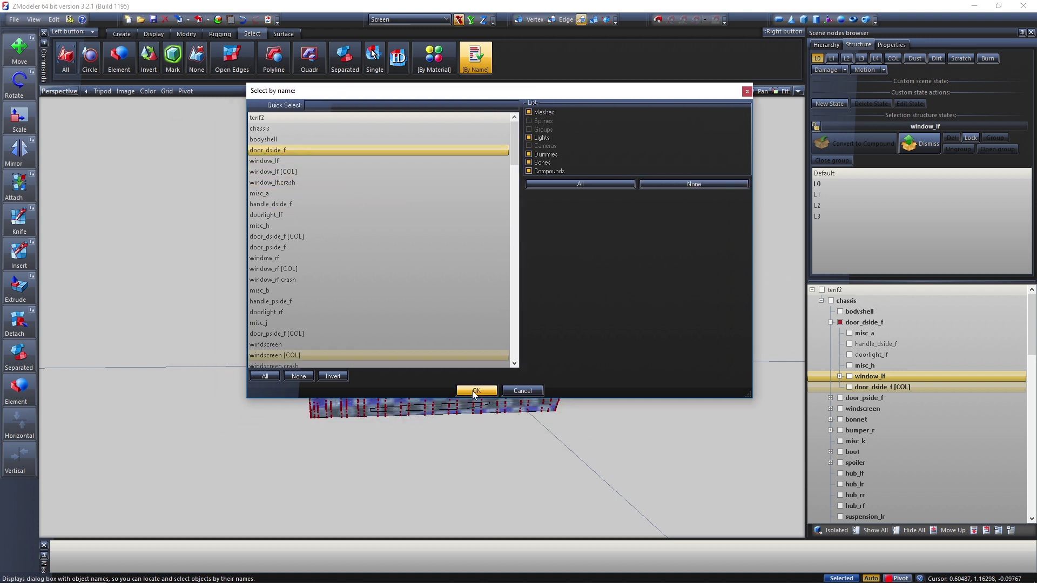
left_click(476, 390)
- Return to object level, select door_dside_f by name and clear the selection again
middle_click_drag(675, 312, 652, 270)
left_click(593, 19)
left_click_drag(681, 304, 690, 318)
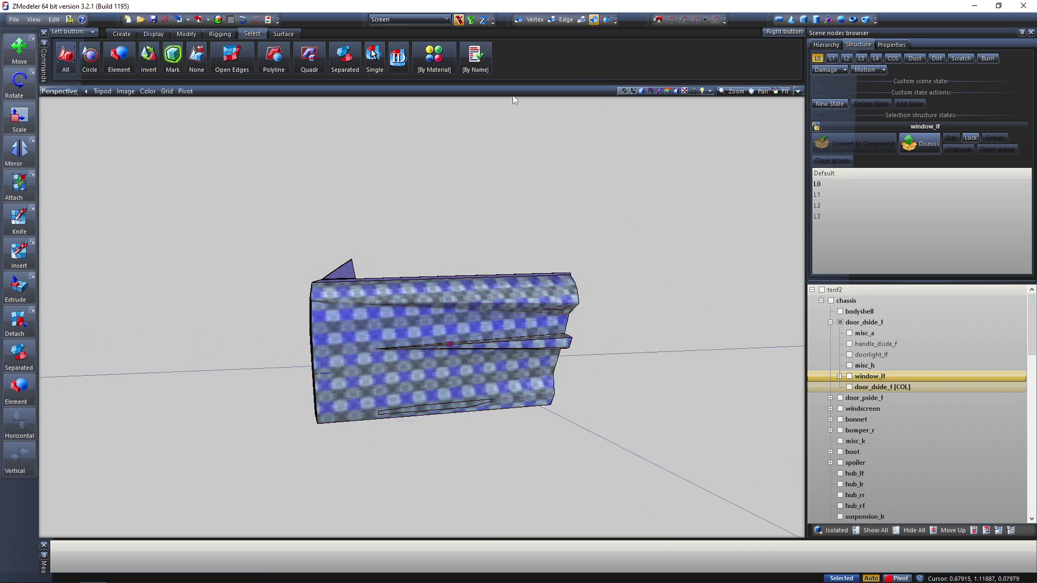
left_click(464, 65)
mouse_move(468, 99)
left_mouse_down()
mouse_move(637, 220)
mouse_move(782, 416)
mouse_move(468, 99)
left_mouse_up()
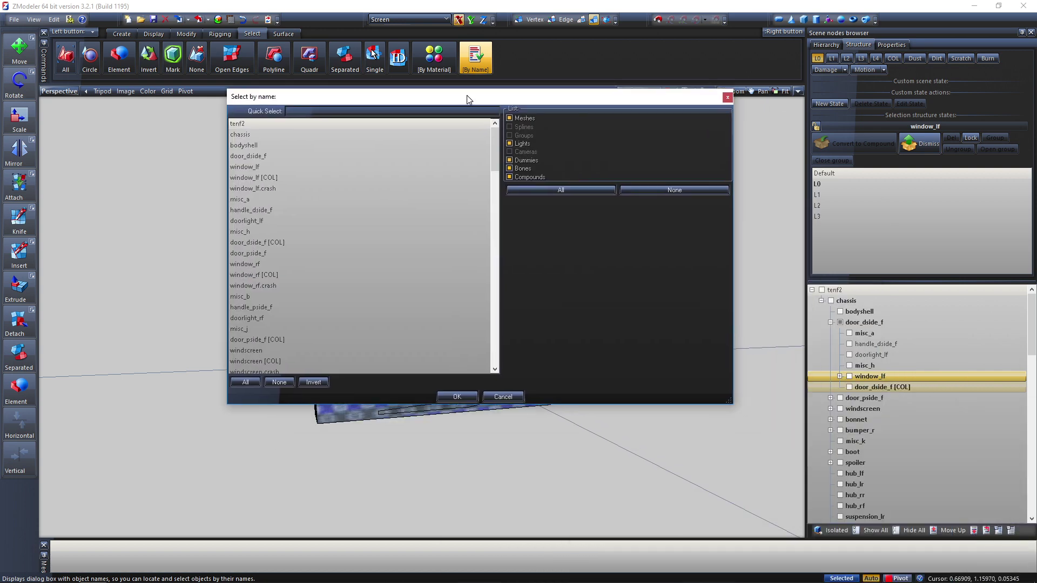
left_click(270, 155)
left_click(457, 396)
mouse_move(663, 410)
middle_mouse_down()
mouse_move(685, 402)
mouse_move(575, 402)
mouse_move(649, 402)
middle_mouse_up()
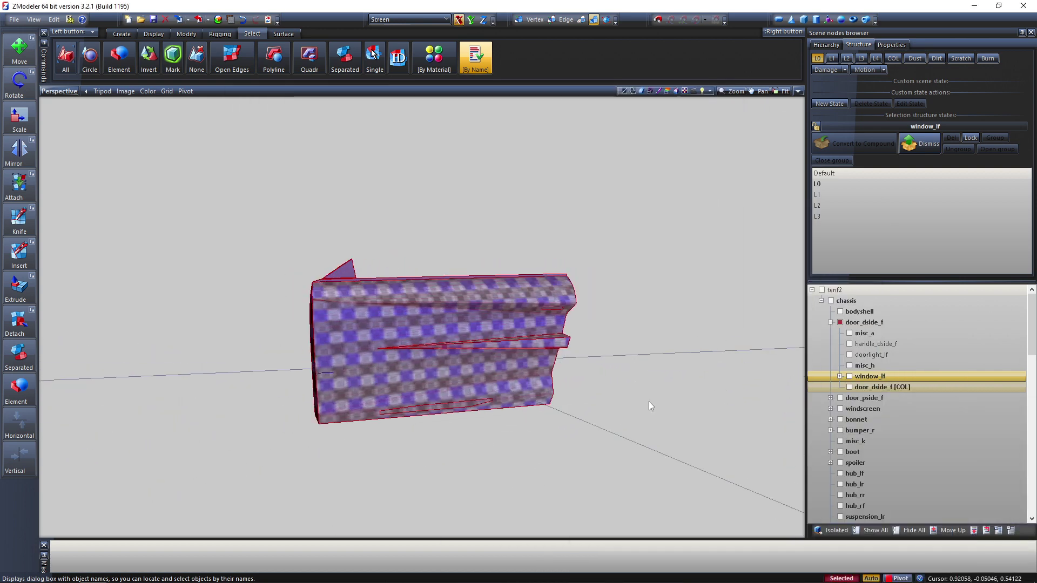
left_click_drag(664, 332, 664, 332)
- Select the door's polygons that use vehicle_generic_smallspecmap [PAINT:1] by material at polygon level, and clear the selection
left_click(578, 23)
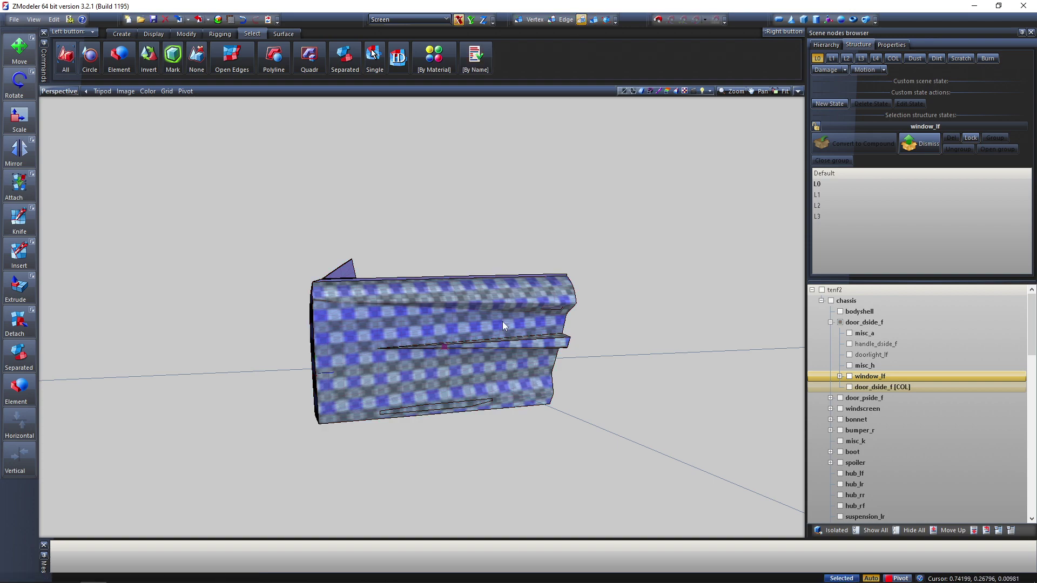
mouse_move(637, 349)
middle_mouse_down()
mouse_move(674, 348)
mouse_move(630, 351)
mouse_move(637, 346)
middle_mouse_up()
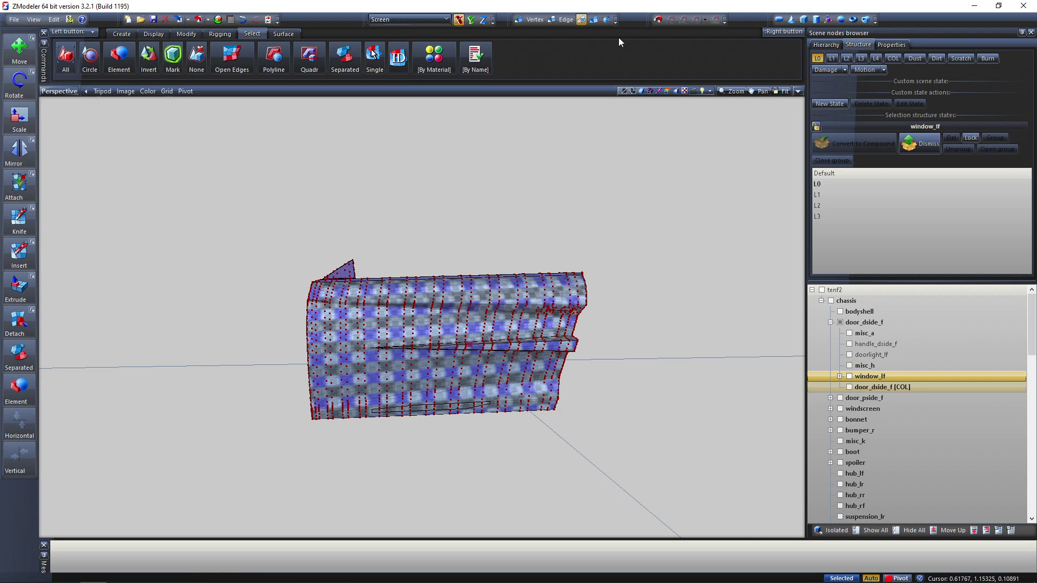
left_click(434, 56)
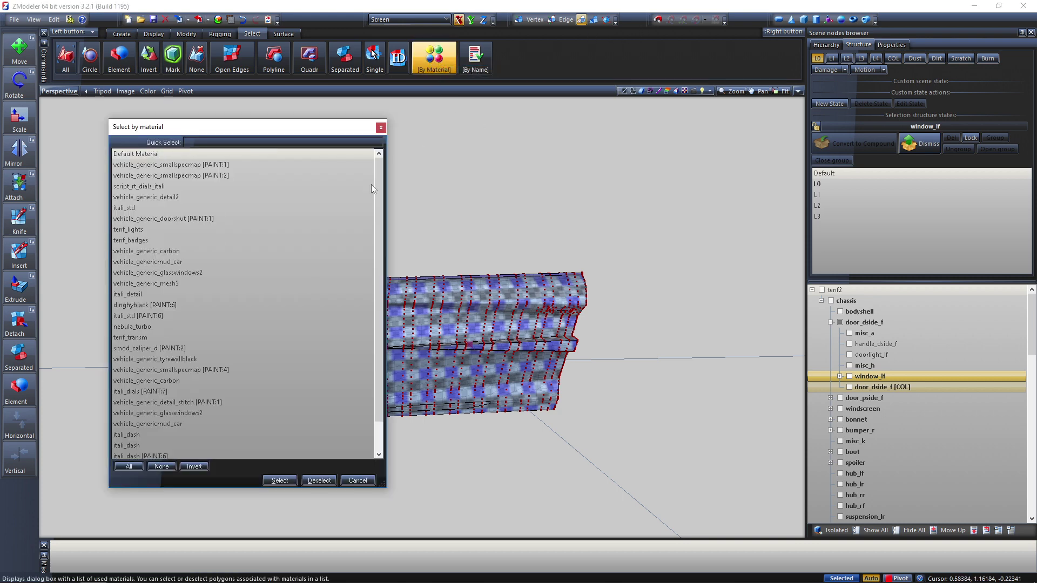
left_click(162, 164)
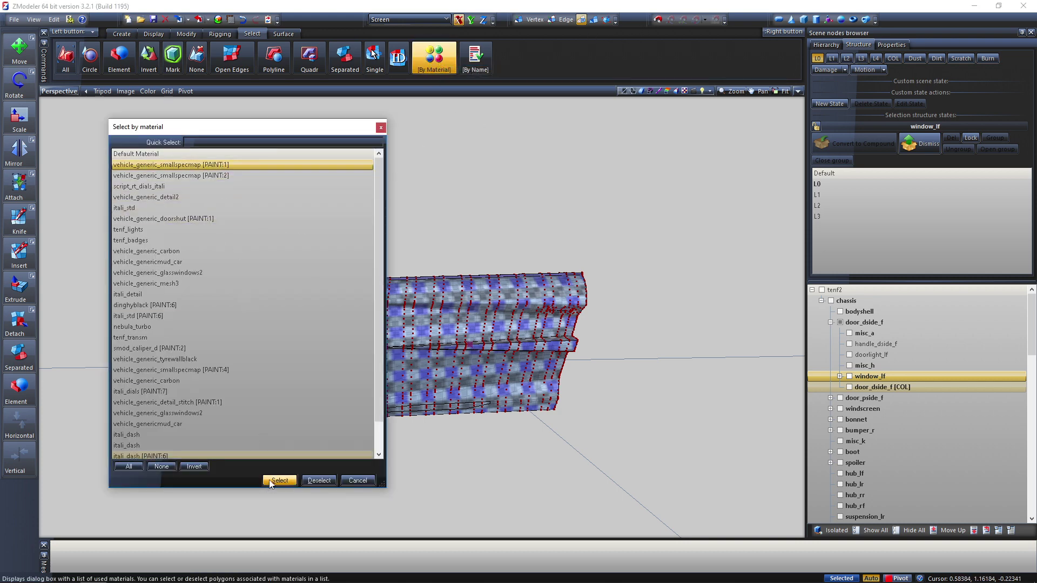
left_click(274, 479)
middle_click_drag(614, 433, 527, 378)
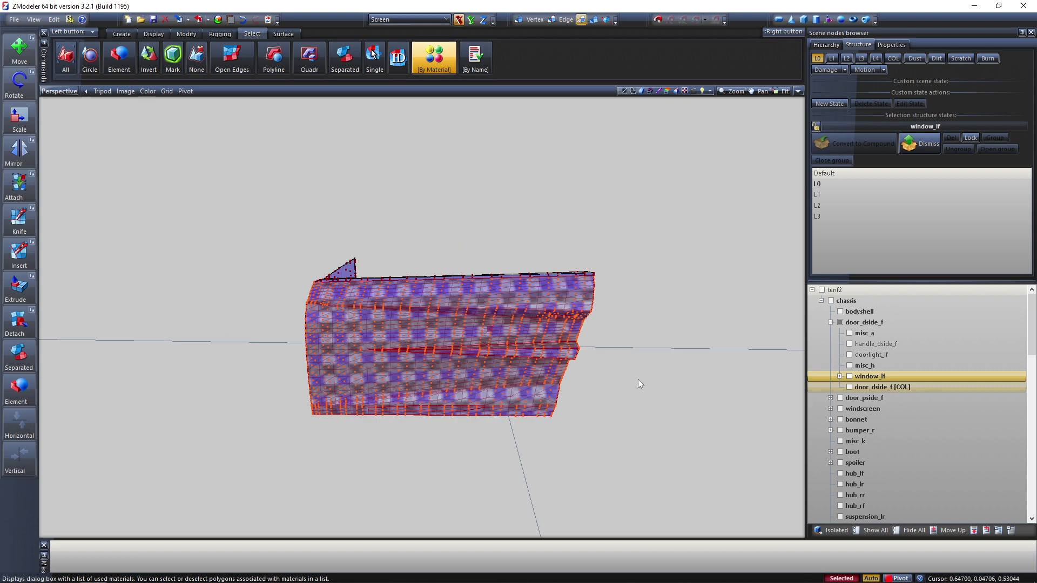
middle_click_drag(636, 384, 644, 351)
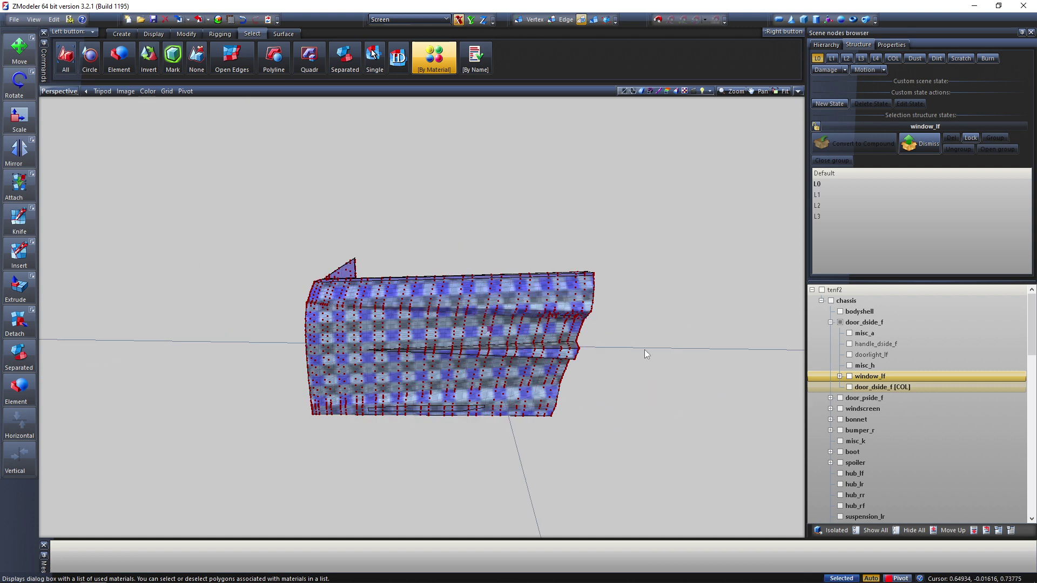
- Look through the list of materials offered for selection and close it without selecting any
left_click(432, 69)
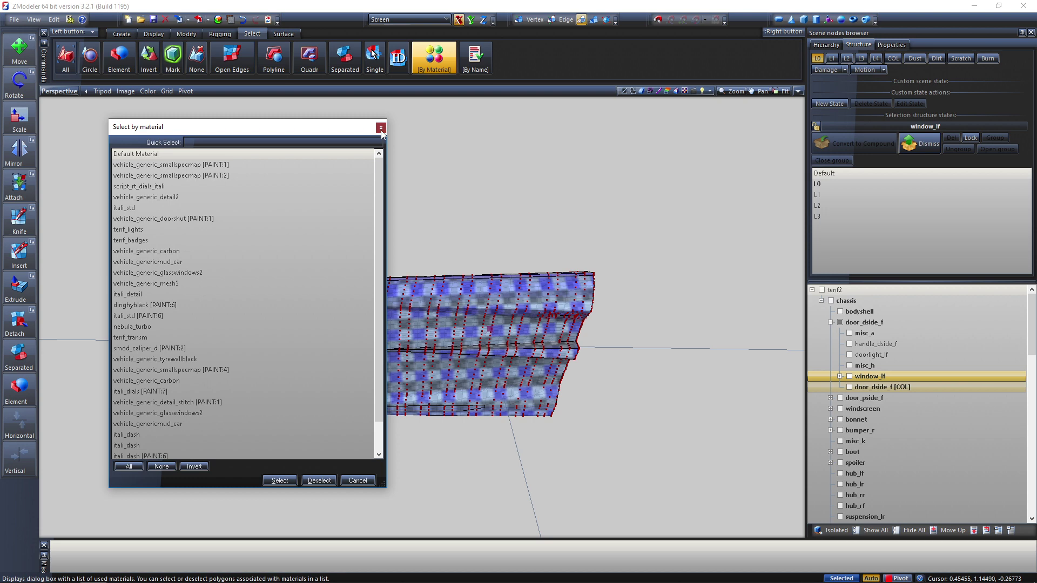
left_click(380, 128)
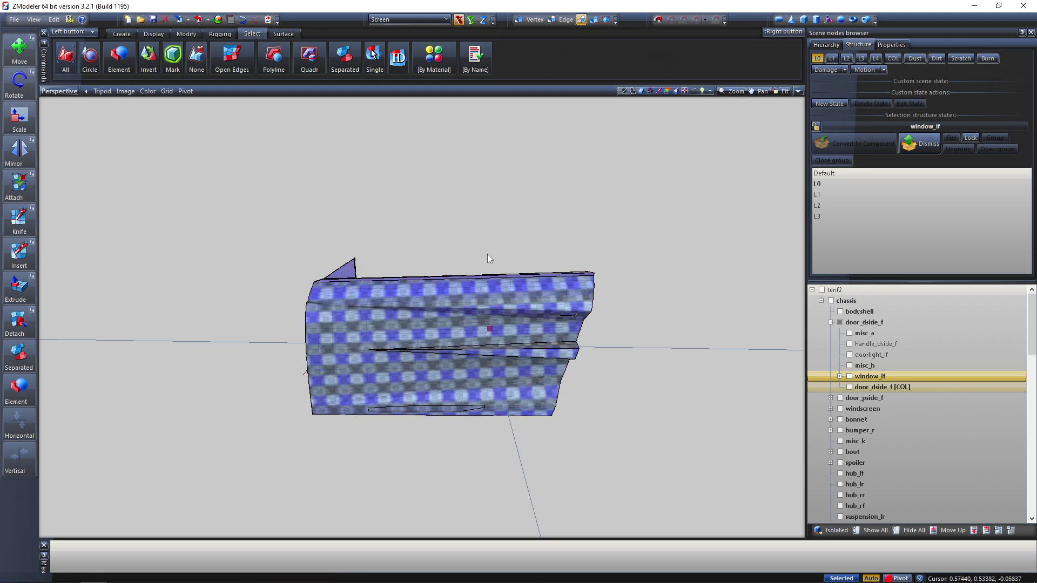
left_click(421, 56)
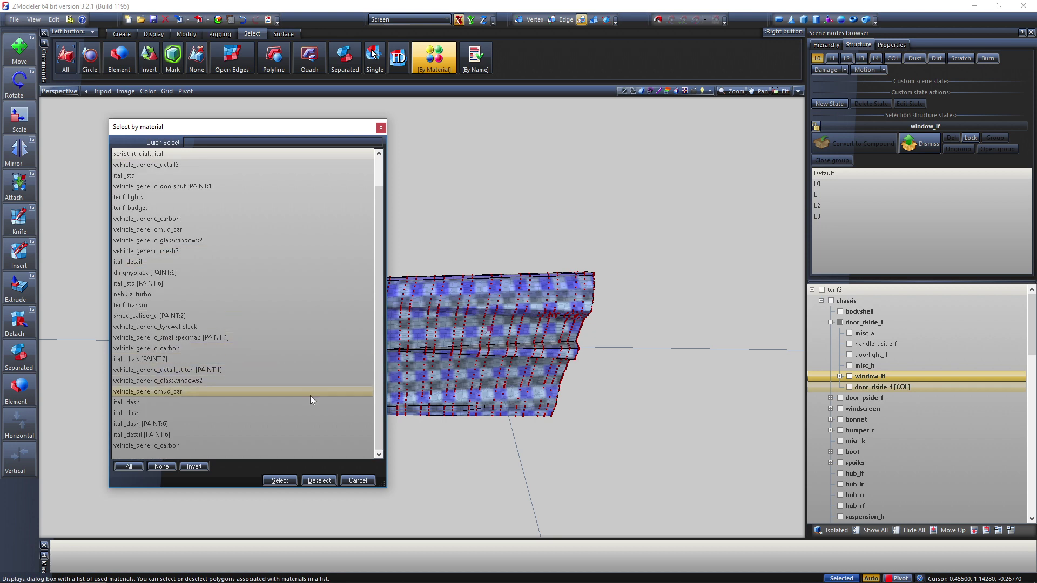
left_click(357, 480)
- Go back to object level, select the driver-side front door by name once more and deselect it
left_click(594, 20)
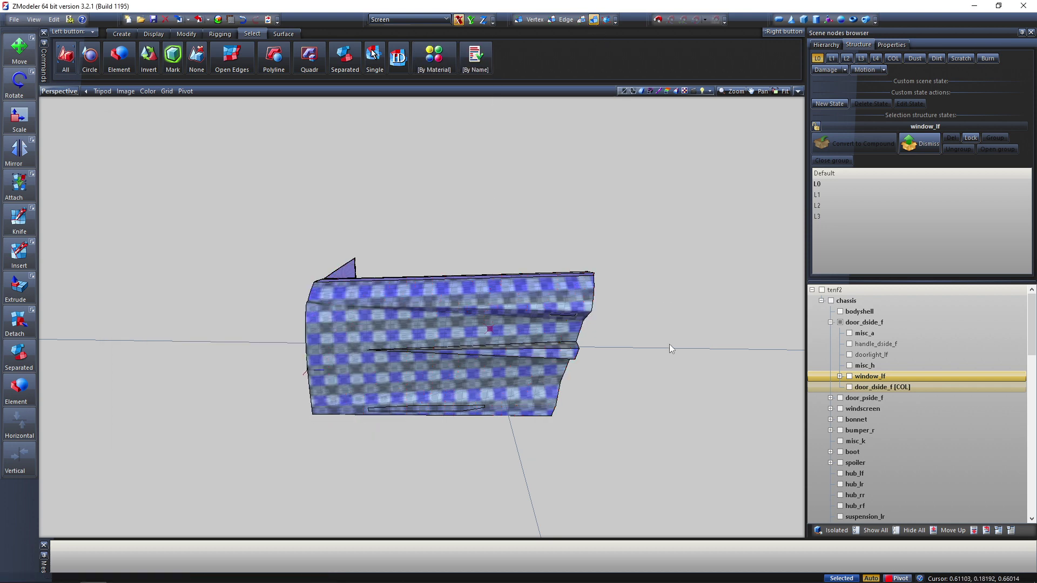
middle_click_drag(669, 344, 859, 365)
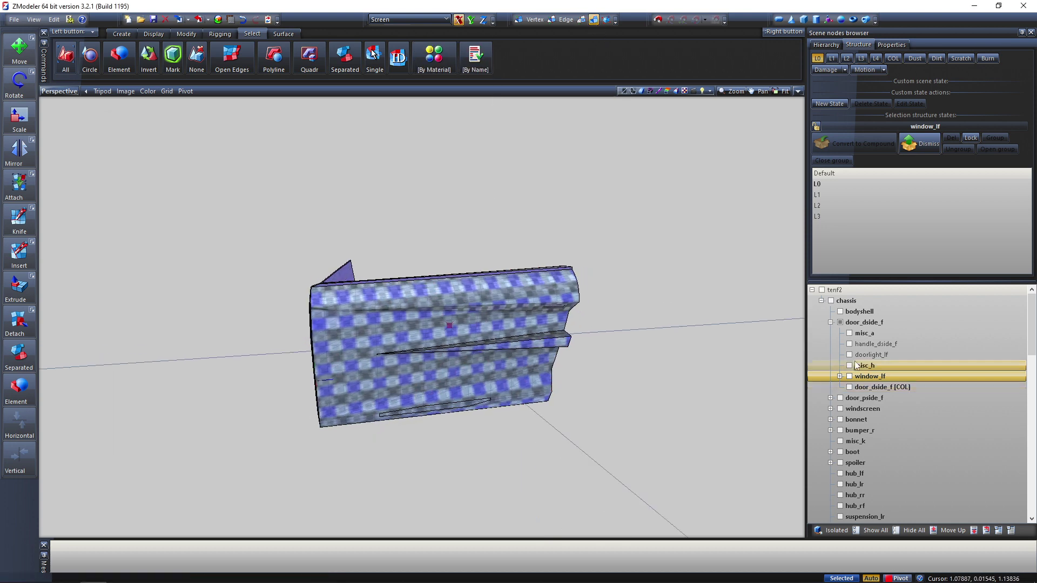
left_click(474, 76)
left_click(267, 155)
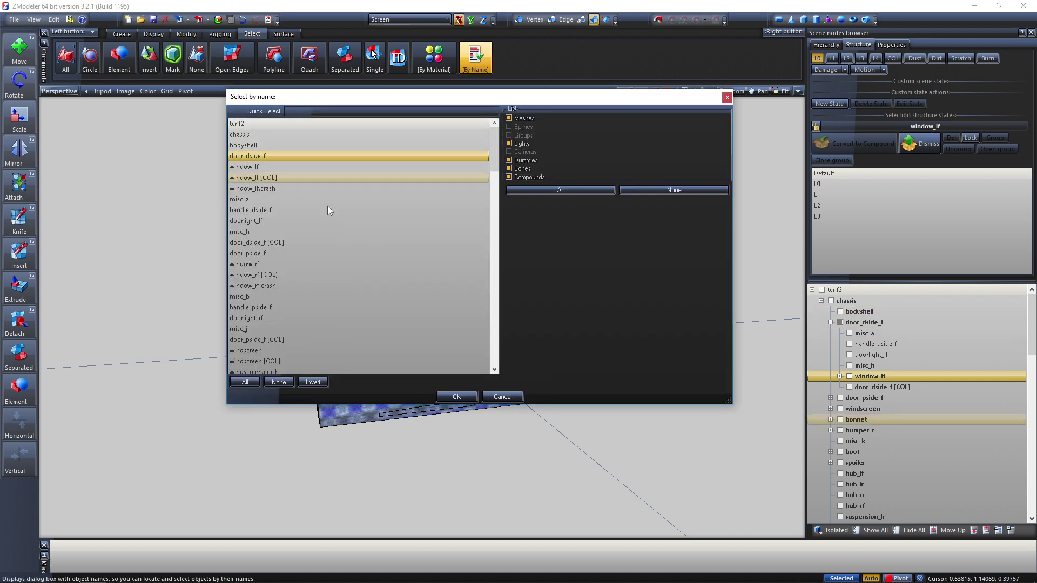
left_click(456, 396)
key("Escape")
middle_click_drag(681, 413, 702, 359)
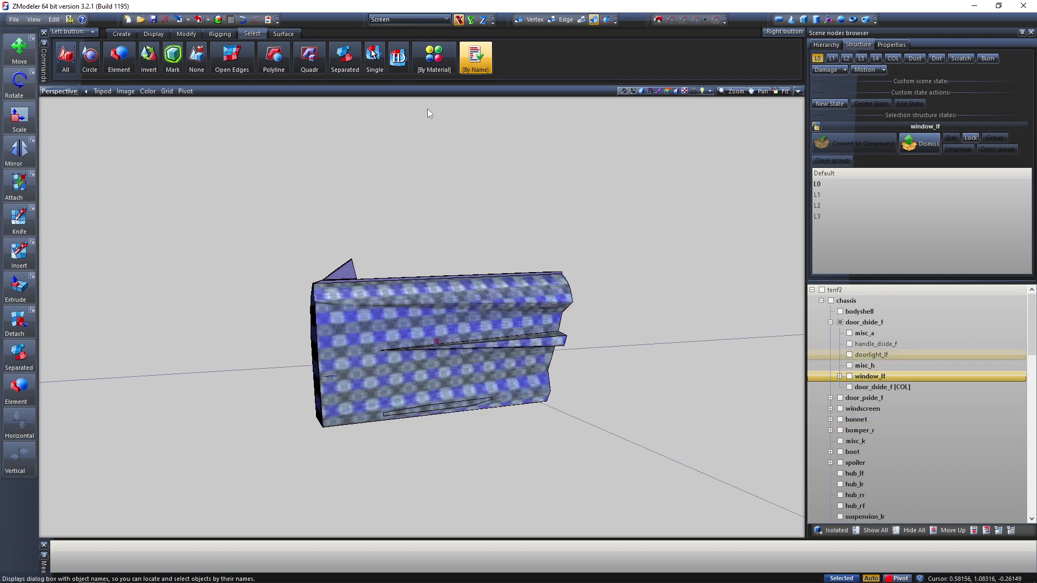
- Select individual polygons on the door's outer panel with the Single selection tool
left_click(370, 64)
scroll(420, 341, "up", 5)
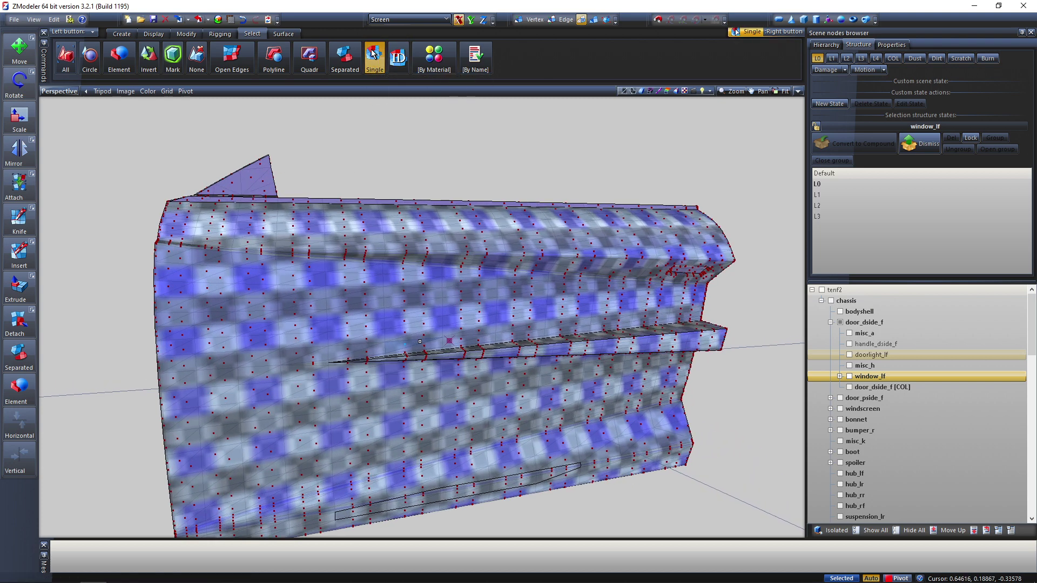
scroll(419, 341, "up", 2)
mouse_move(400, 333)
middle_mouse_down()
mouse_move(446, 317)
mouse_move(507, 348)
mouse_move(407, 336)
middle_mouse_up()
left_click(392, 317)
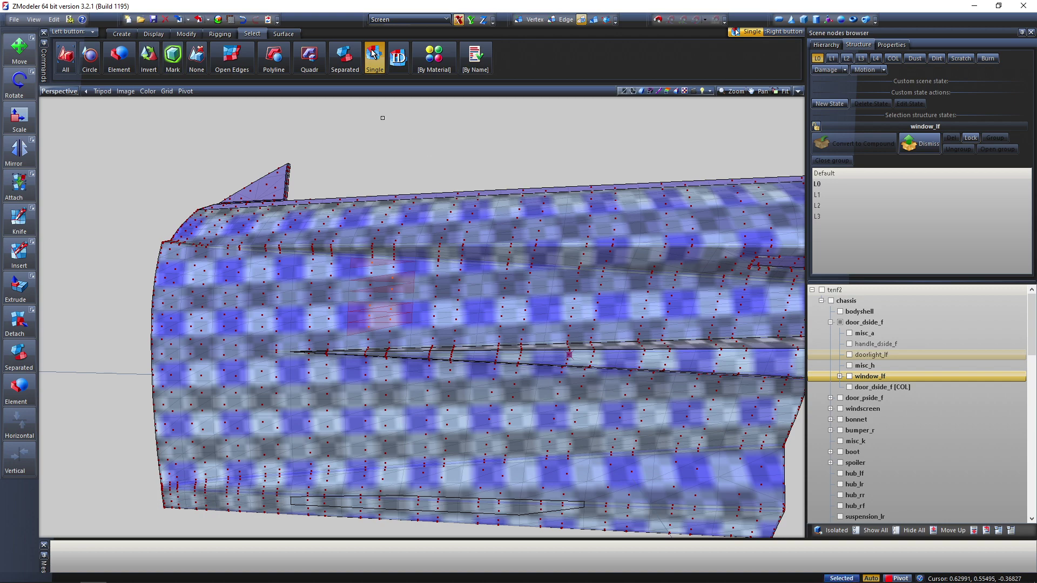
- Select the connected outer panel of the door with the Separated selection tool and clear the selection
left_click(344, 60)
middle_click_drag(440, 306, 445, 327)
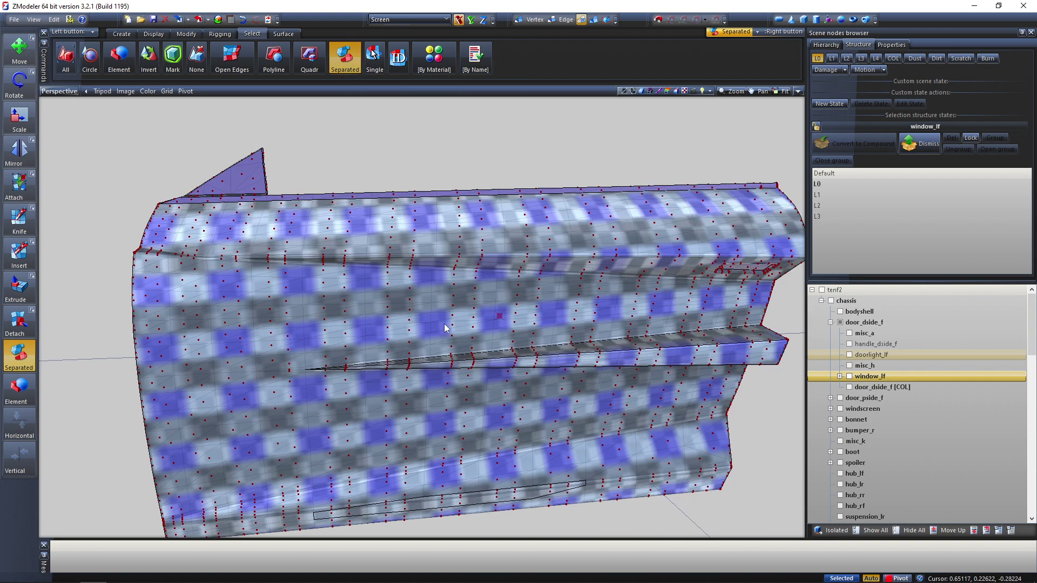
left_click(388, 328)
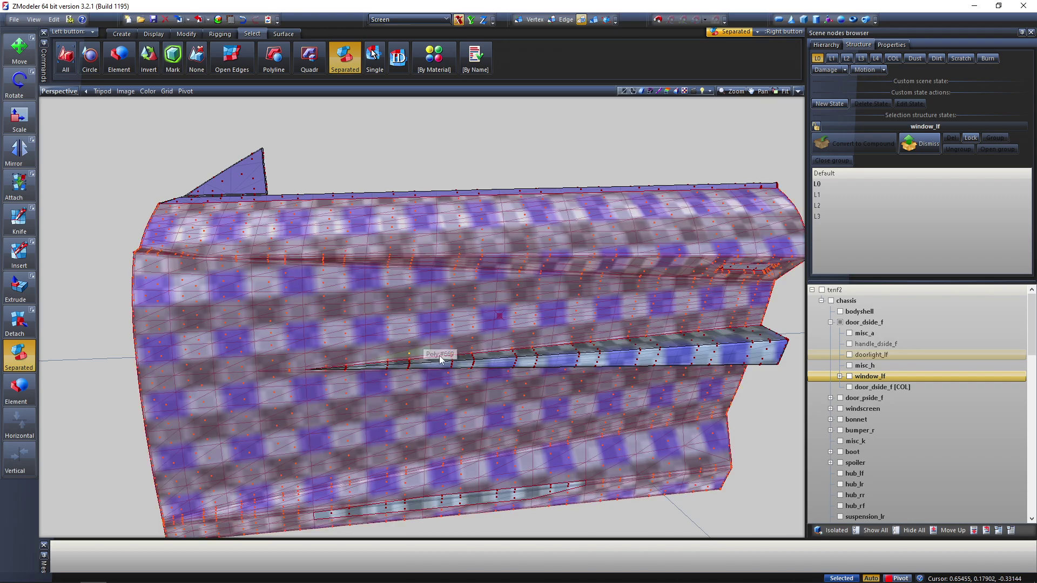
middle_click_drag(539, 321, 524, 157)
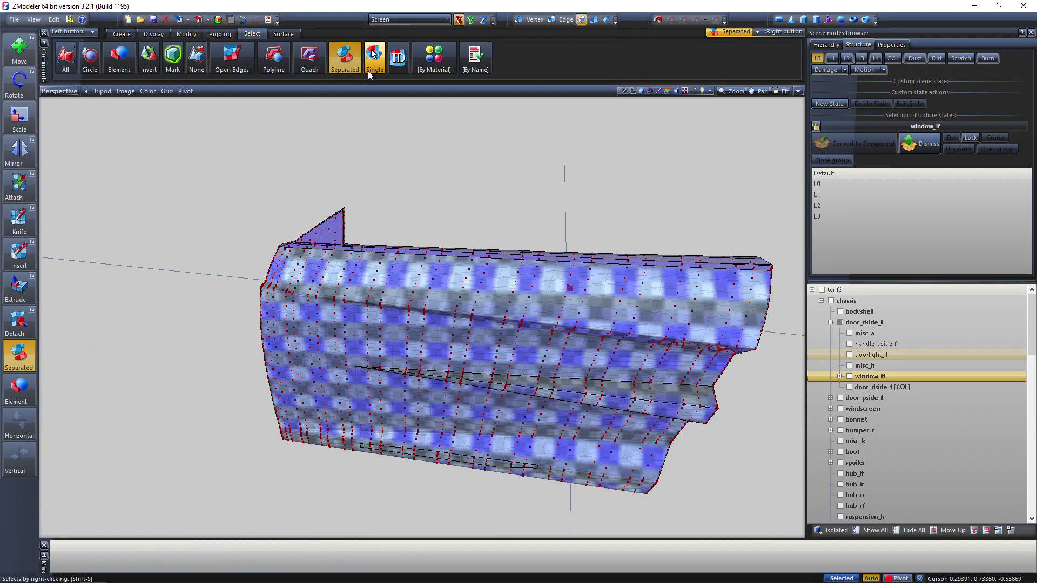
- Try selecting areas of the door's polygons with the Quadr selection tool and clear the selection
left_click(309, 58)
middle_click_drag(475, 243, 507, 239)
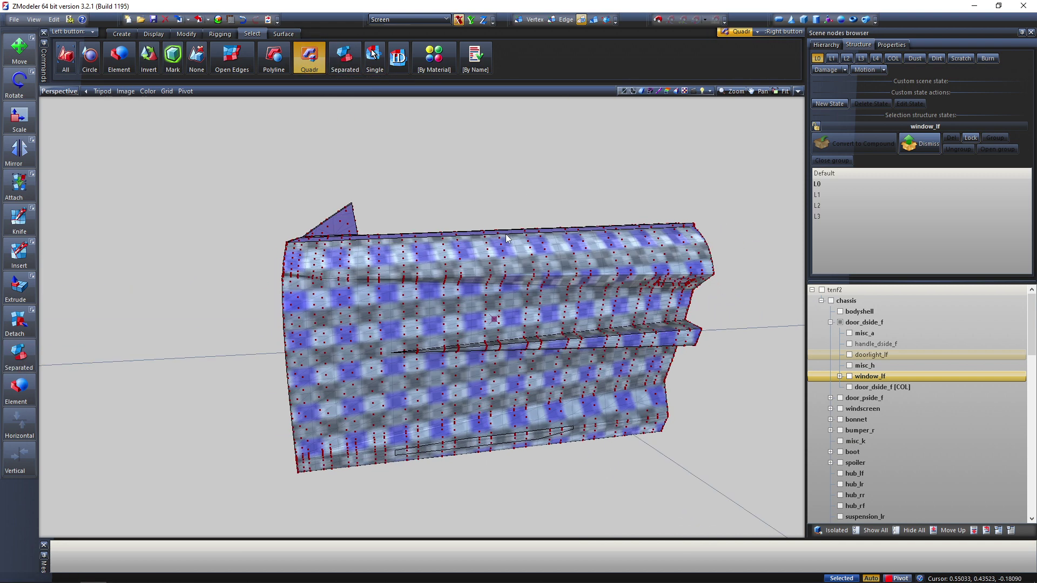
right_click(465, 270)
mouse_move(486, 276)
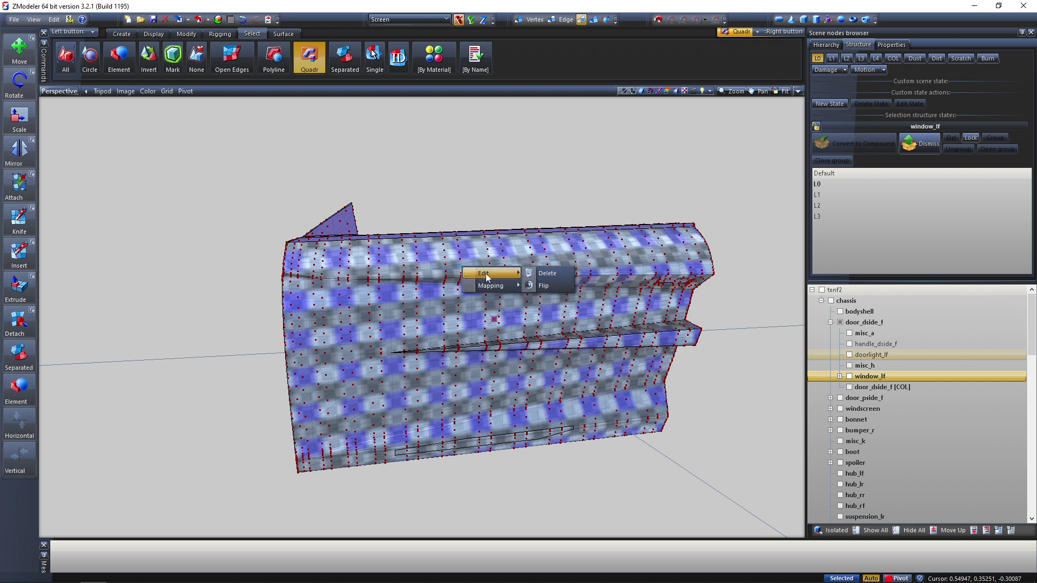
left_click(442, 260)
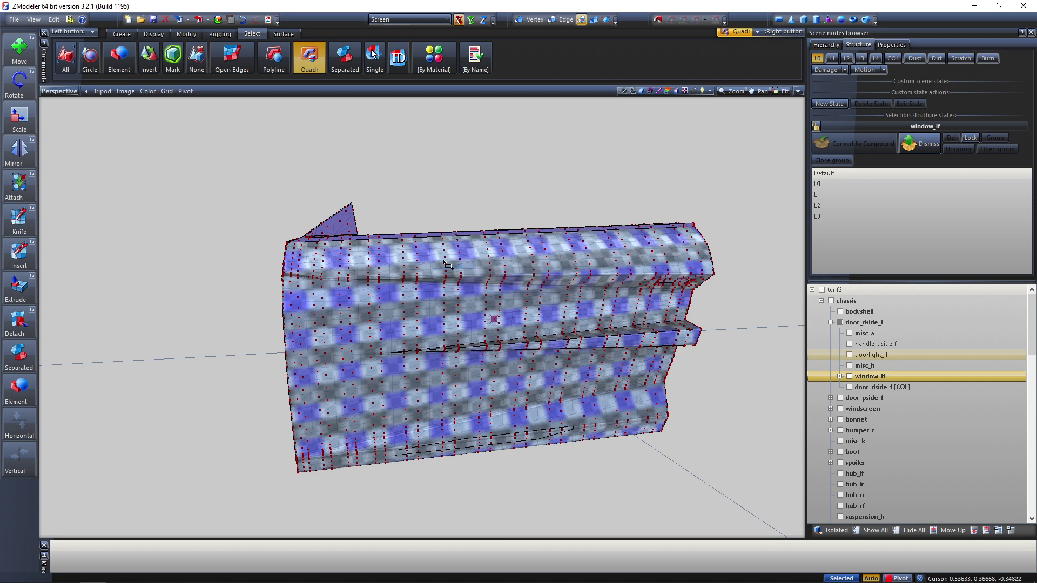
left_click(317, 68)
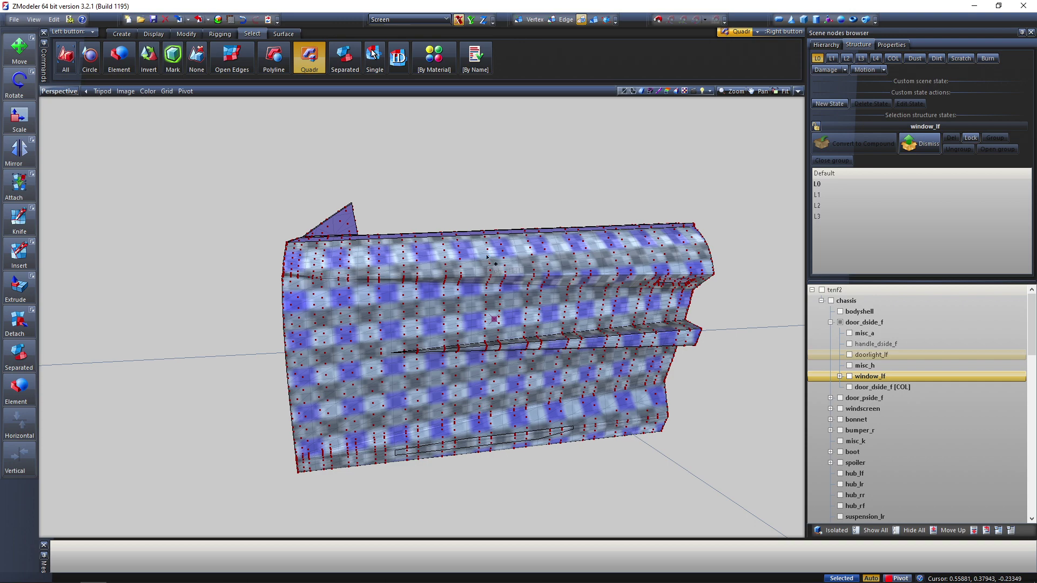
left_click_drag(563, 273, 635, 266)
middle_click_drag(635, 267, 574, 204)
right_click_drag(574, 204, 619, 221)
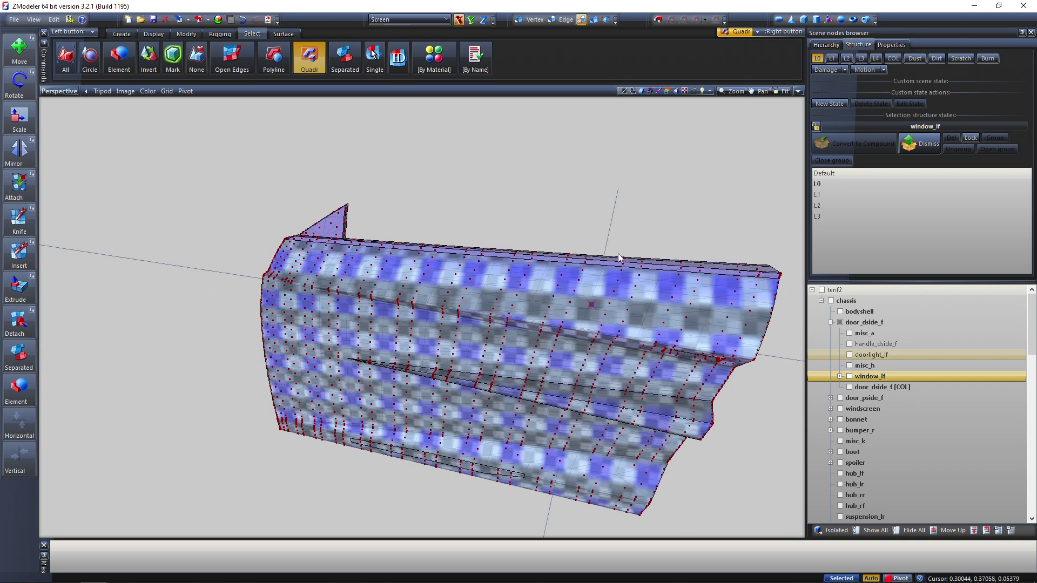
middle_click_drag(620, 256, 580, 205)
right_click_drag(396, 185, 742, 358)
left_click(482, 160)
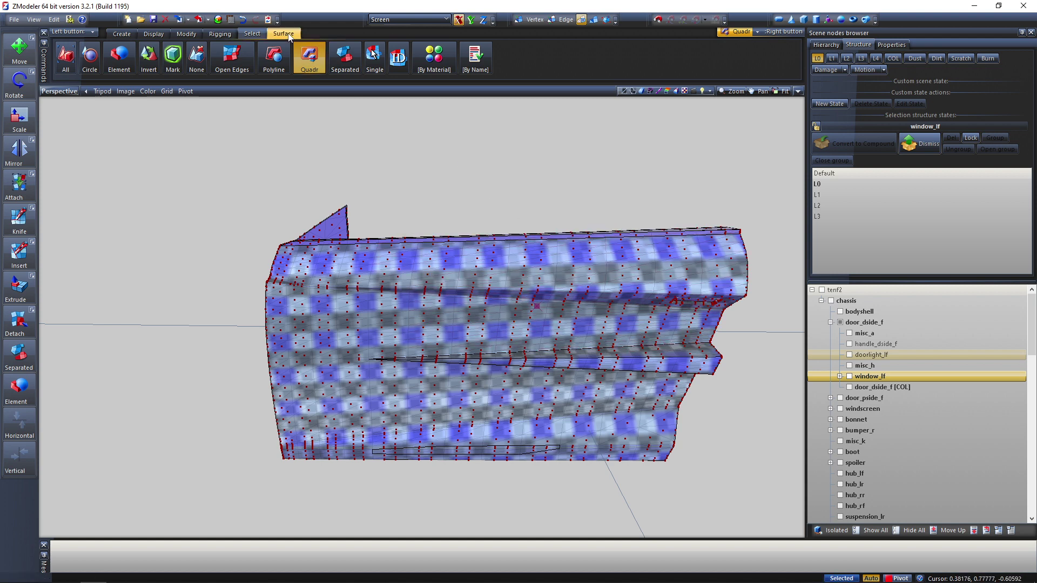
- Select all of the door's polygons with the All selection tool and clear the selection
left_click(100, 68)
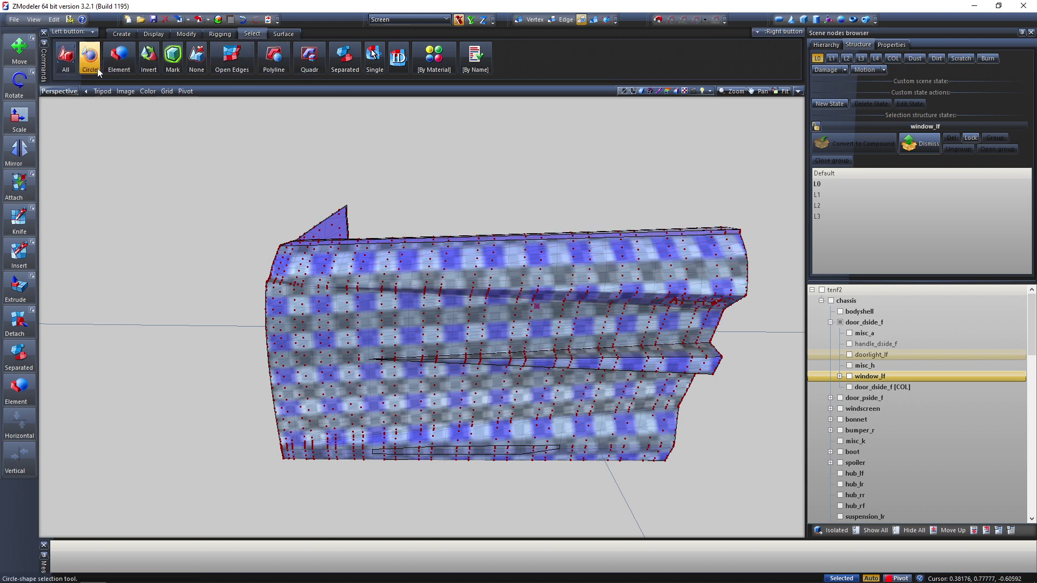
right_click(67, 63)
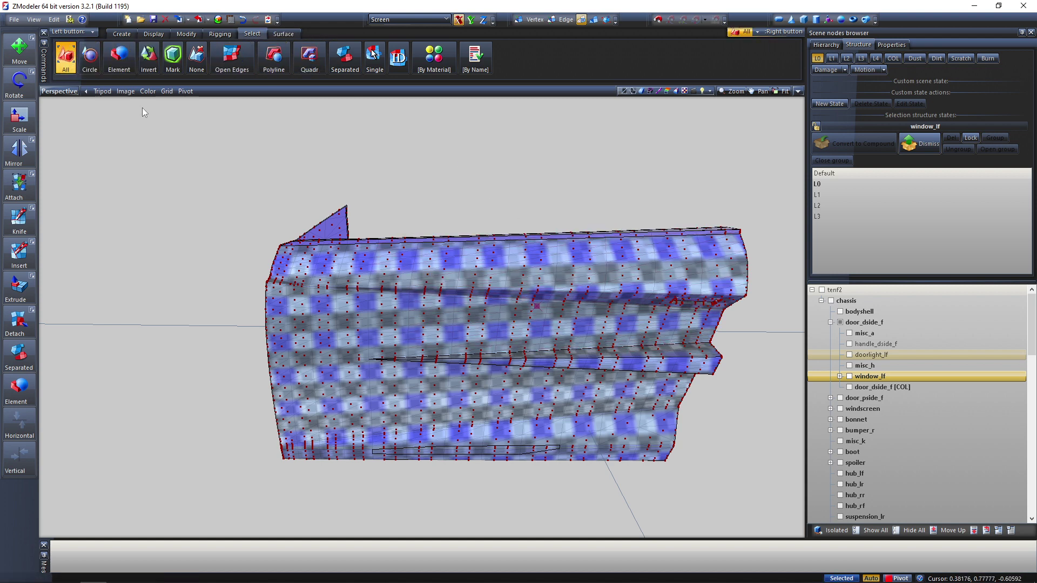
right_click(454, 259)
left_click(482, 148)
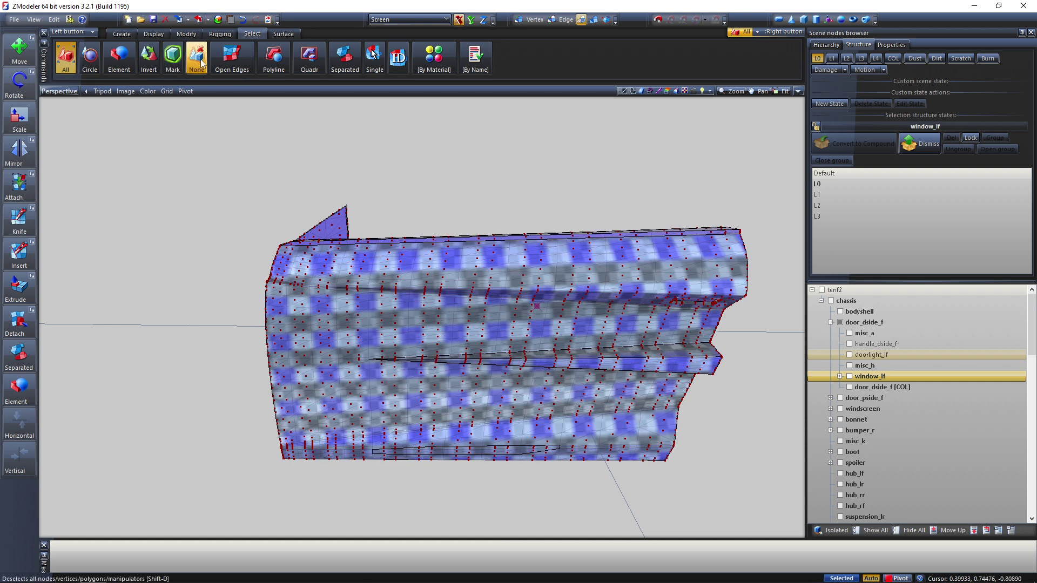
right_click(246, 68)
right_click(273, 70)
right_click(313, 72)
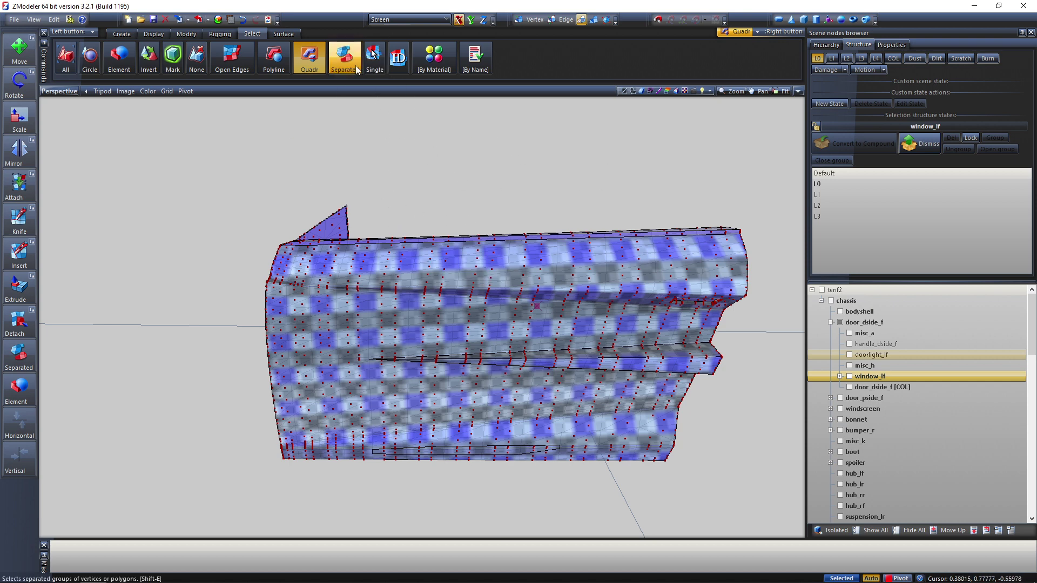
left_click(374, 58)
left_click(340, 68)
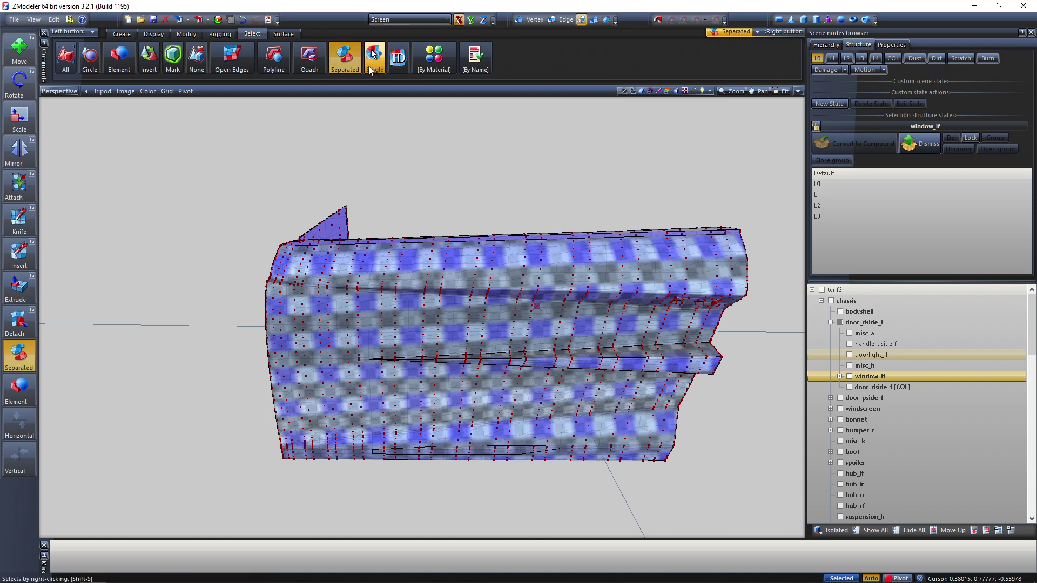
left_click(376, 63)
left_click(351, 67)
left_click(381, 70)
left_click(351, 68)
left_click(373, 45)
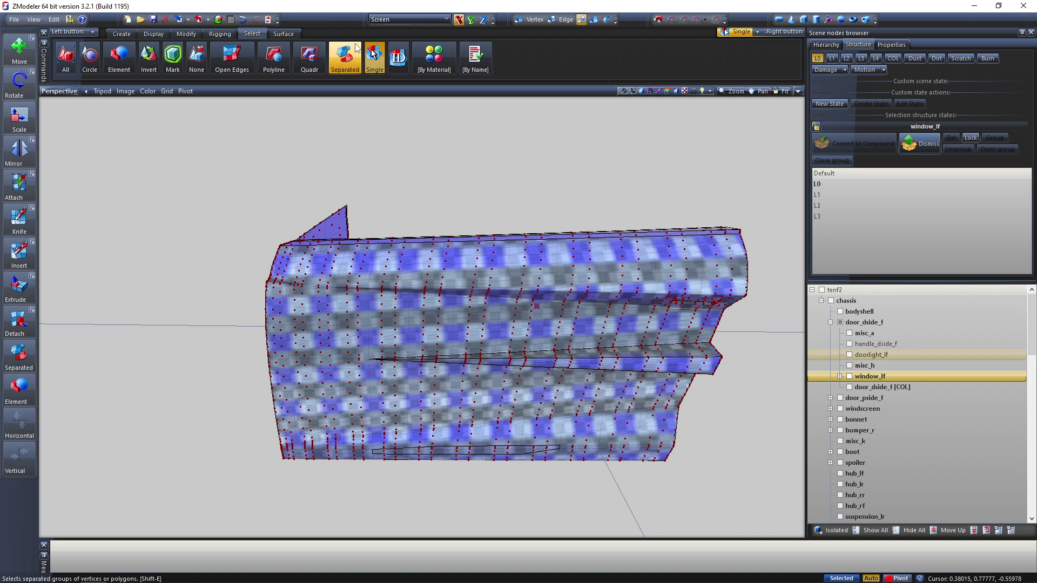
left_click(366, 52)
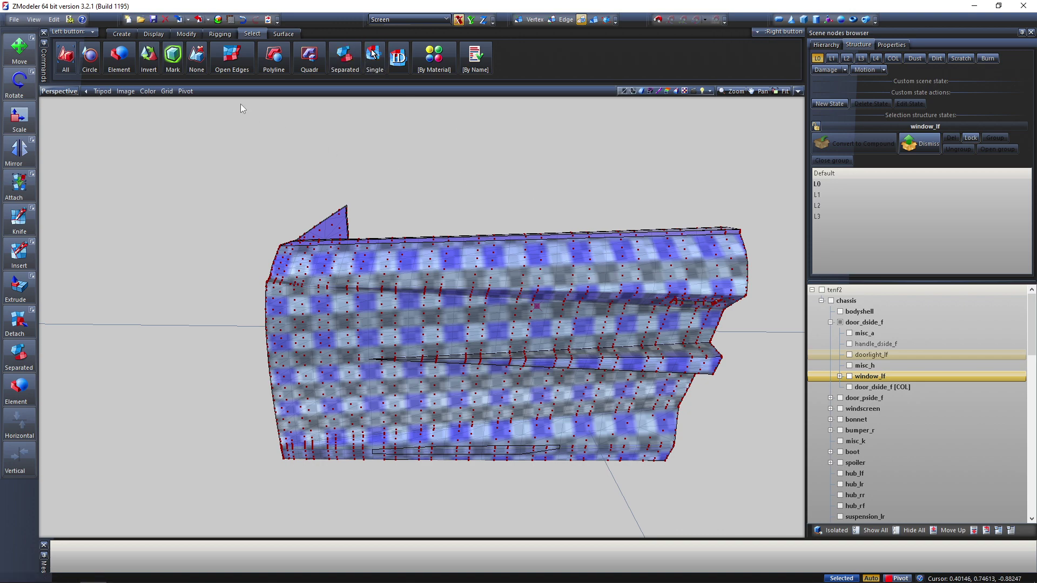
- Select all of the door's polygons and run the Optimize tool on them
left_click(187, 33)
middle_click_drag(461, 154, 445, 103)
left_click(454, 62)
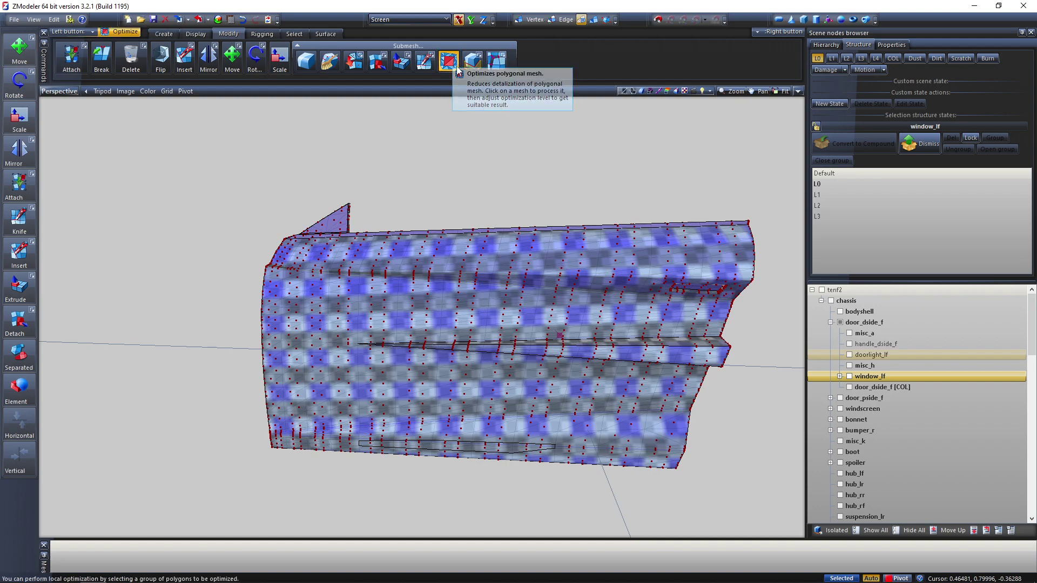
middle_click_drag(548, 178, 742, 193)
left_click_drag(742, 194, 169, 433)
scroll(575, 239, "up", 3)
middle_click_drag(588, 241, 676, 214)
scroll(679, 211, "up", 3)
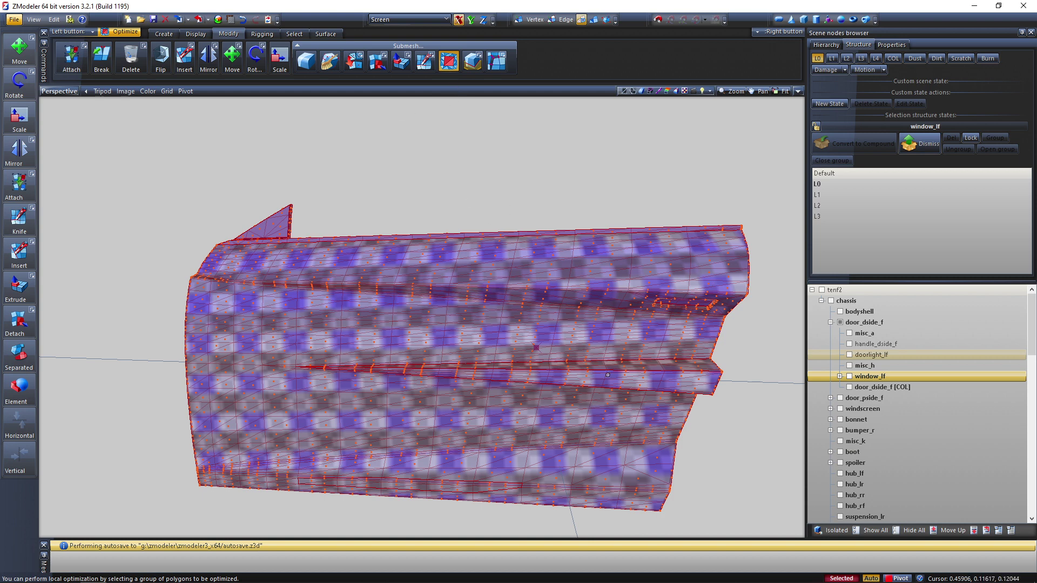
left_click(658, 279)
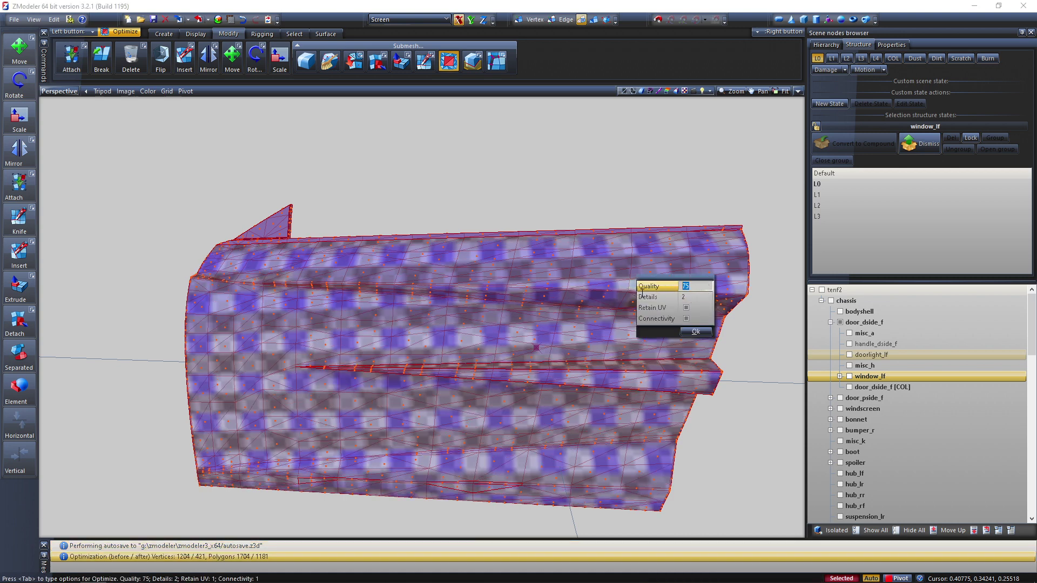
- Try Optimize quality values of 100 and 30, apply the optimization to the door, and undo it
left_click_drag(668, 285, 517, 157)
type("100")
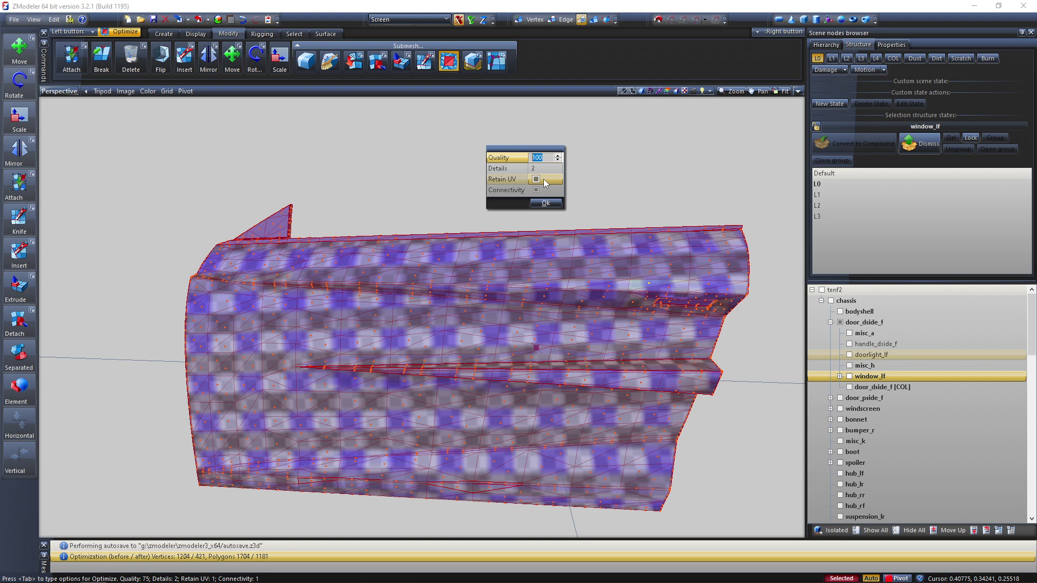
type("30")
left_click(545, 203)
middle_click_drag(577, 225, 632, 302)
key("ctrl+z")
key("ctrl+a")
key("space")
left_click(594, 21)
middle_click_drag(563, 210, 686, 225)
left_click_drag(771, 173, 259, 366)
key("Escape")
middle_click_drag(571, 230, 469, 115)
left_click(13, 331)
scroll(702, 204, "up", 2)
left_click_drag(740, 195, 71, 546)
left_click(581, 20)
key("space")
middle_click_drag(529, 372, 586, 385)
scroll(305, 314, "up", 2)
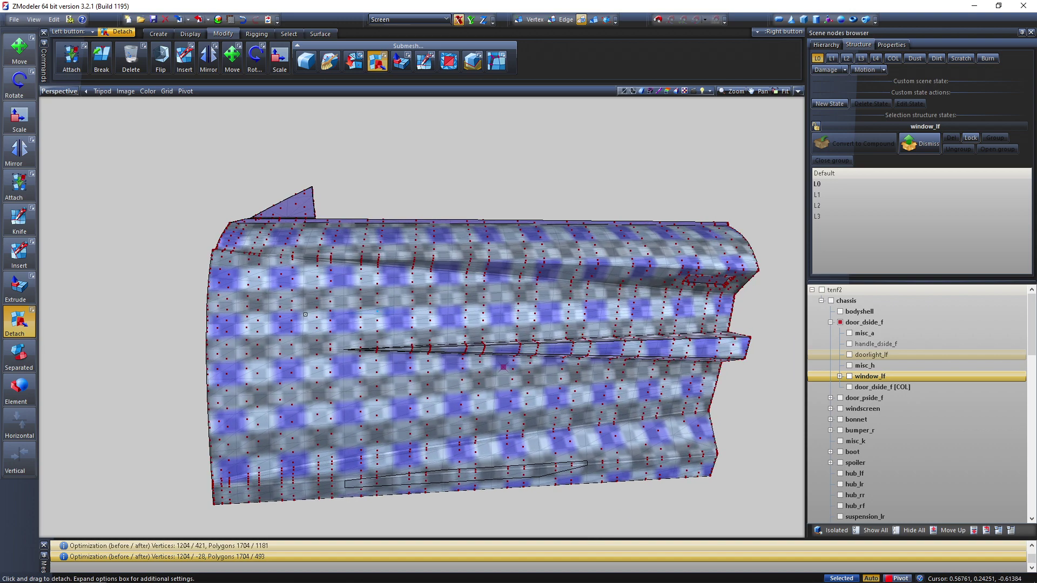
key("4")
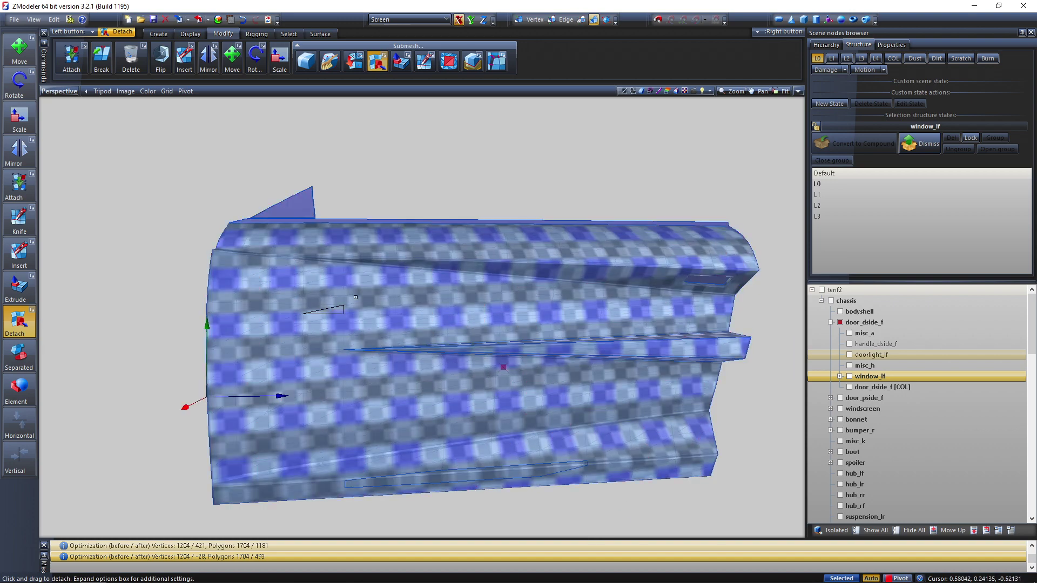
- Select a small patch of polygons at the door's front edge and detach it to a new object with Keep original enabled
left_click(581, 19)
left_click_drag(206, 329, 235, 349)
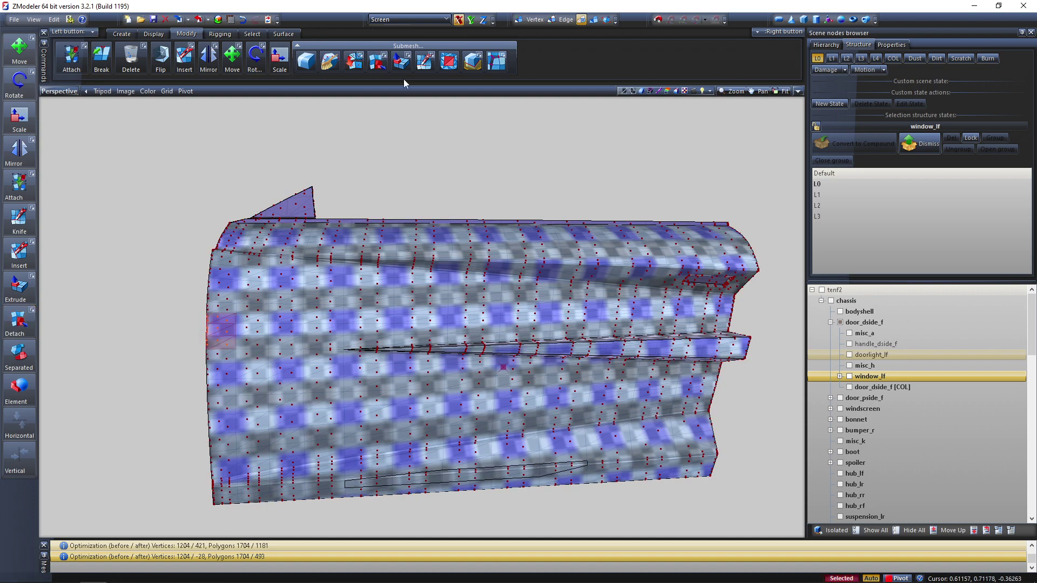
left_click(384, 56)
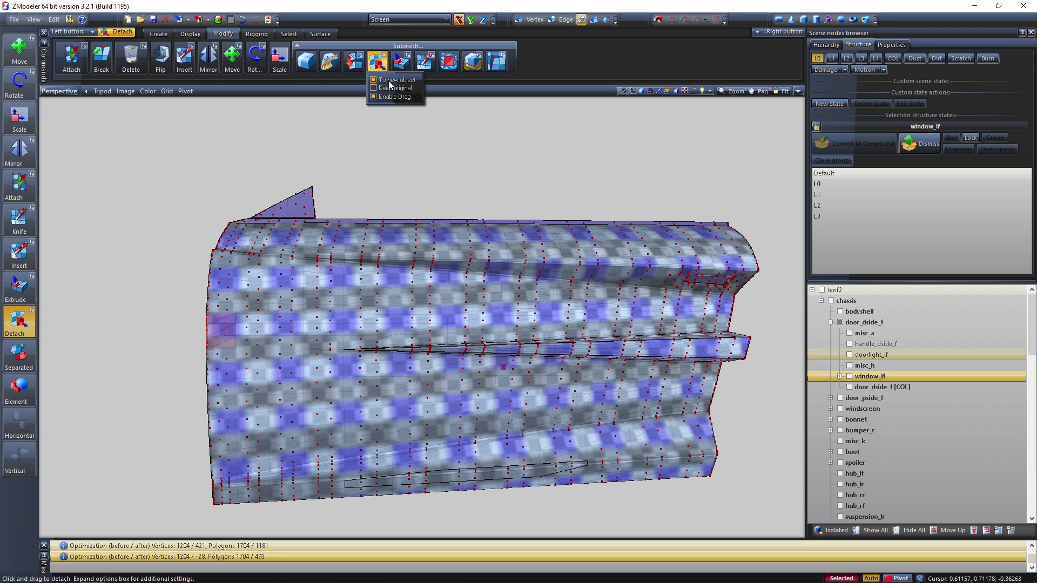
left_click(386, 89)
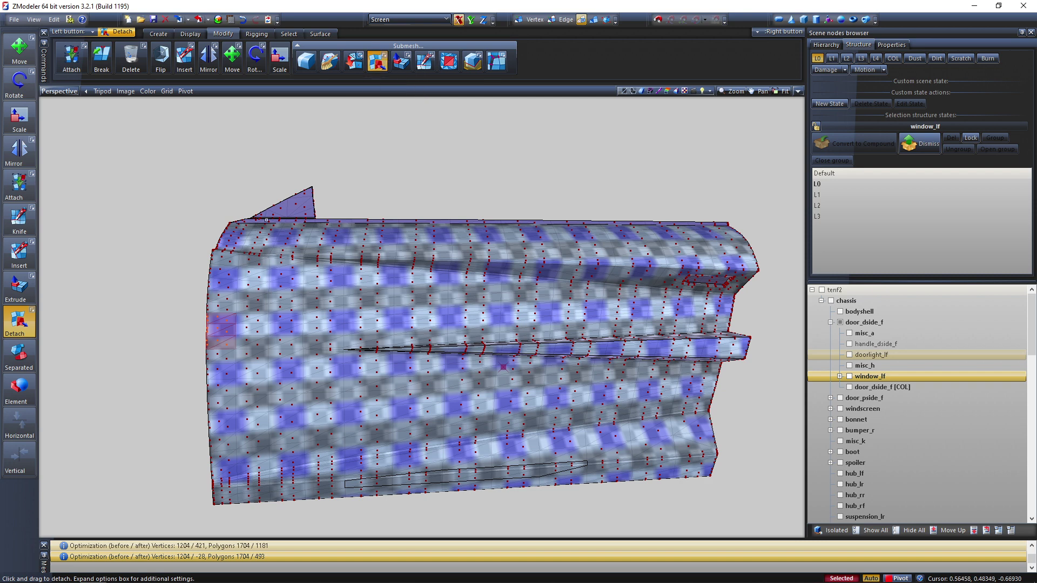
left_click(219, 319)
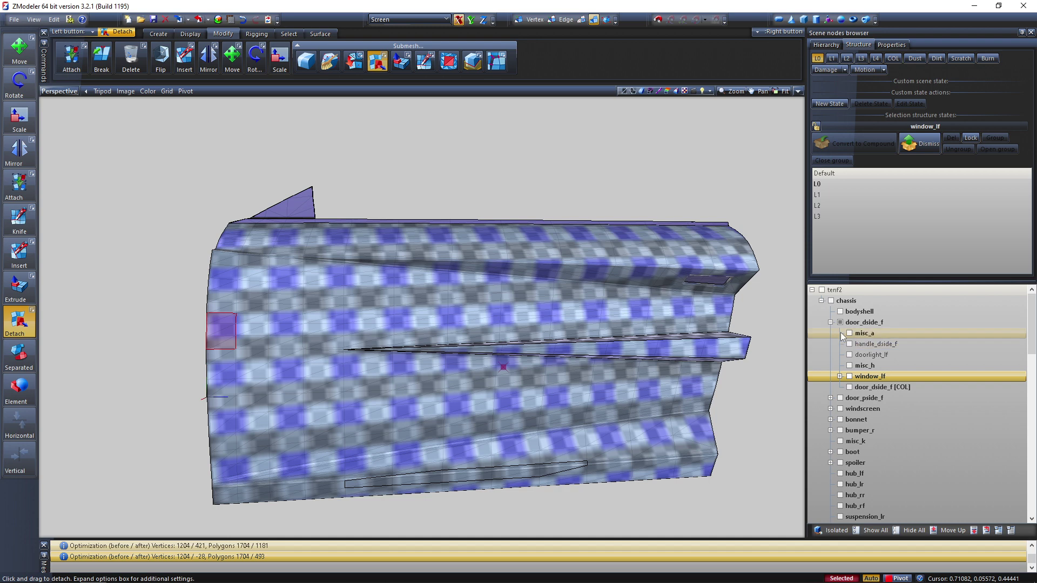
- Hide and show the original door, hide the detached copy of the patch, and inspect the door from other angles
left_click(840, 322)
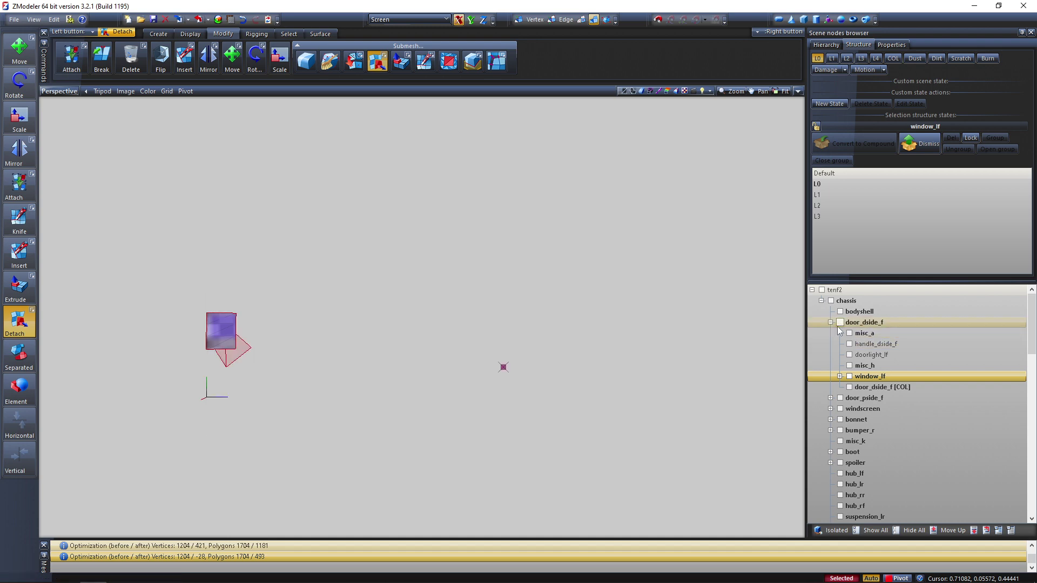
left_click(838, 324)
scroll(857, 405, "down", 10)
scroll(842, 485, "down", 3)
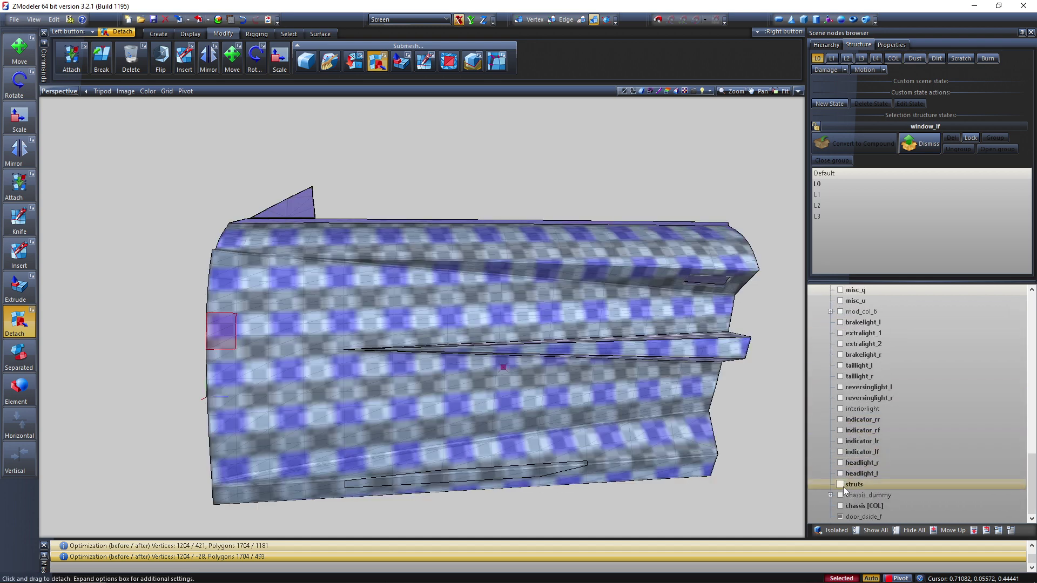
left_click(840, 517)
middle_click_drag(345, 416, 403, 425)
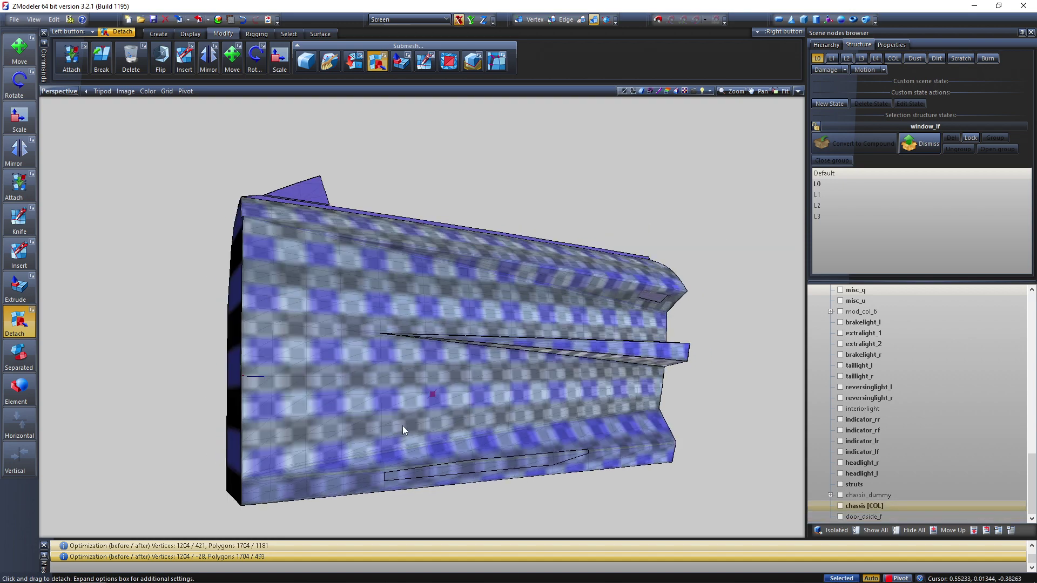
middle_click_drag(365, 373, 354, 348)
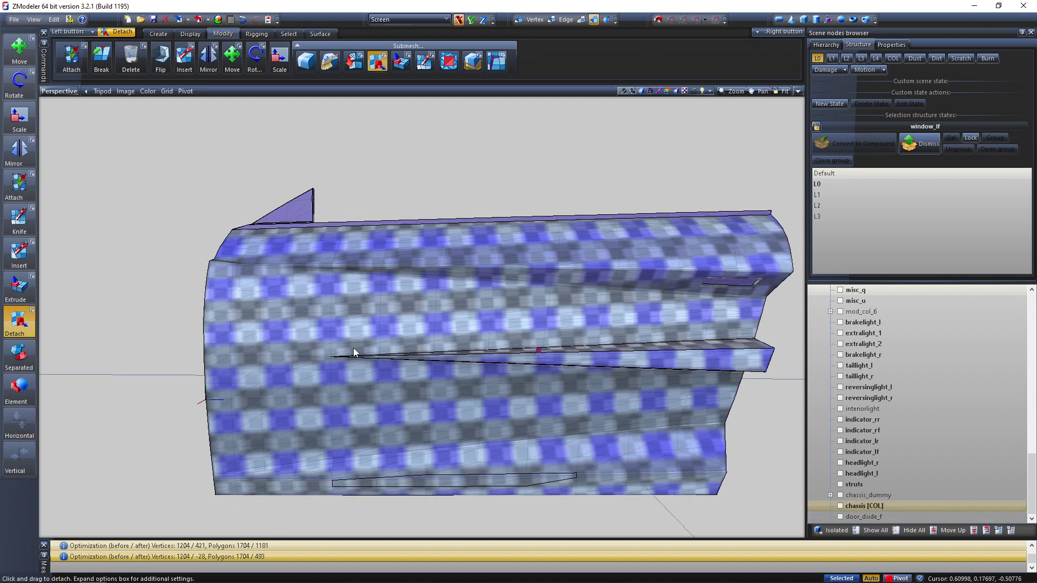
- Disable Keep original and detach the same front-edge patch of polygons to a new object
left_click(385, 53)
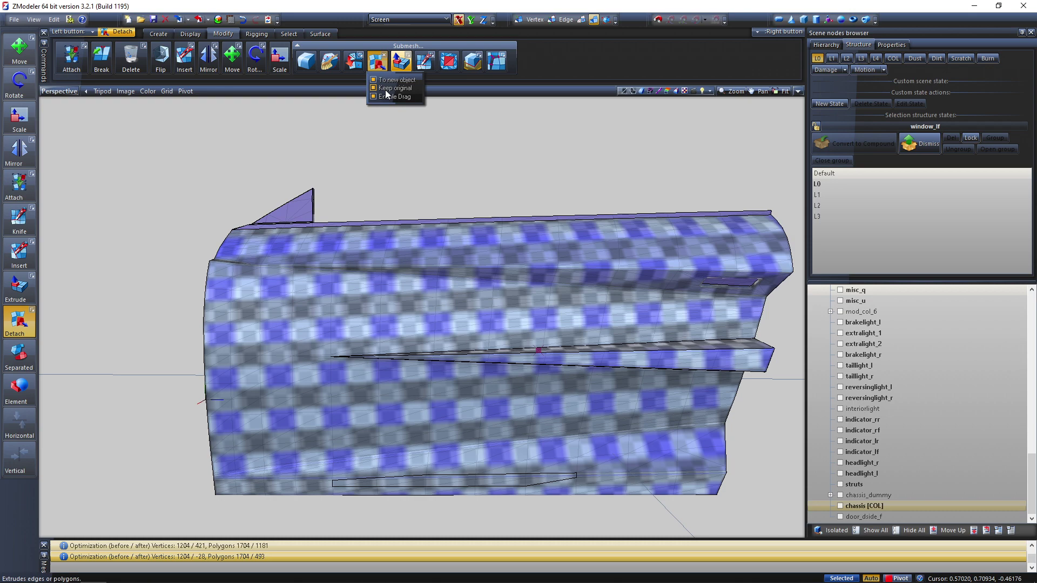
left_click(384, 54)
left_click(581, 19)
key("space")
left_click(214, 338)
- Hide the newly detached patch in the scene nodes and inspect the door's front edge
scroll(841, 409, "down", 1)
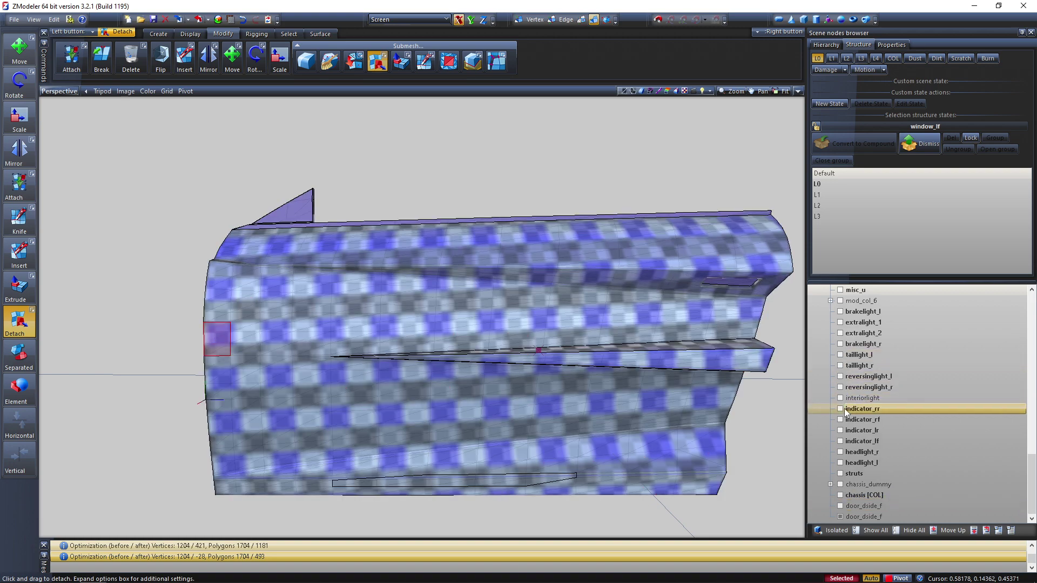
left_click(839, 517)
middle_click_drag(205, 348, 463, 445)
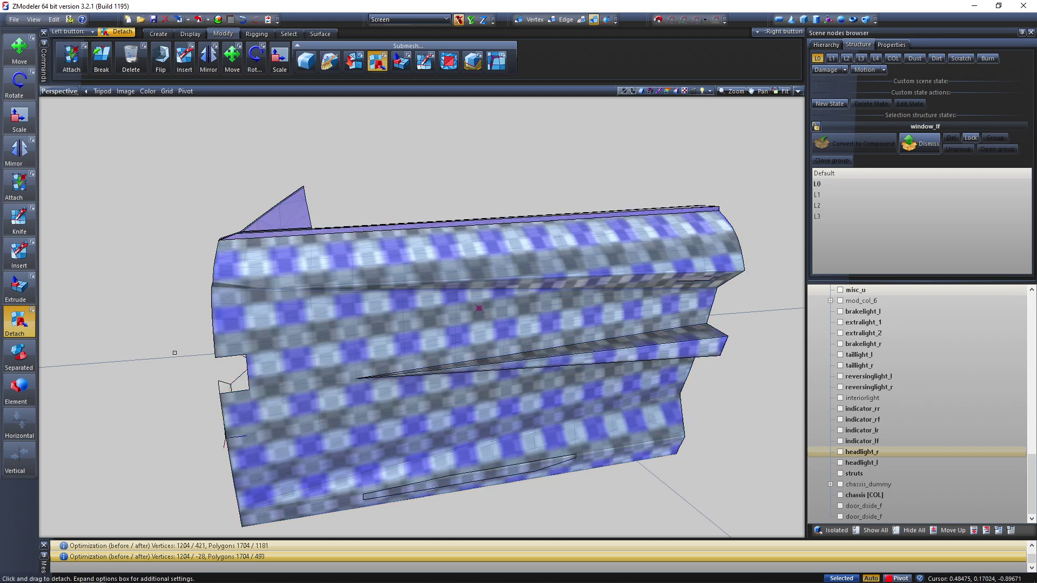
scroll(319, 400, "down", 3)
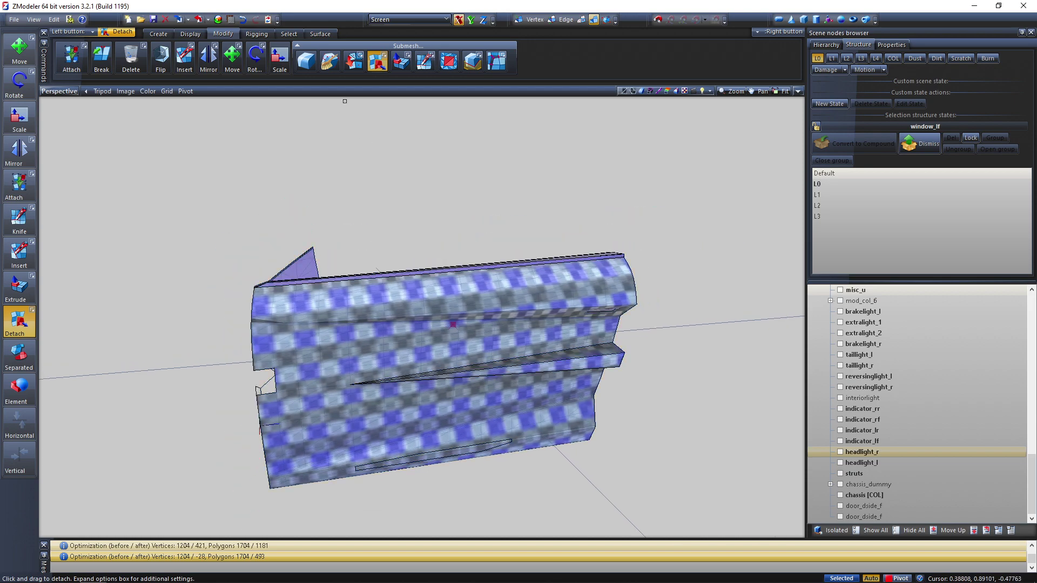
- Undo the last detach and delete the remaining detached copy, the door_dside_f node after chassis [COL]
left_click(384, 55)
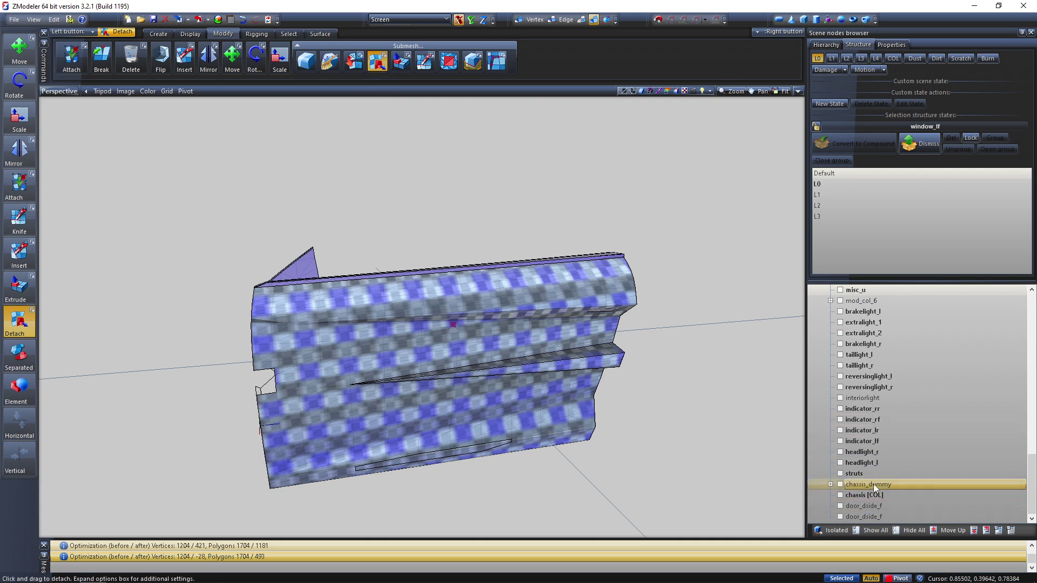
scroll(907, 489, "up", 1)
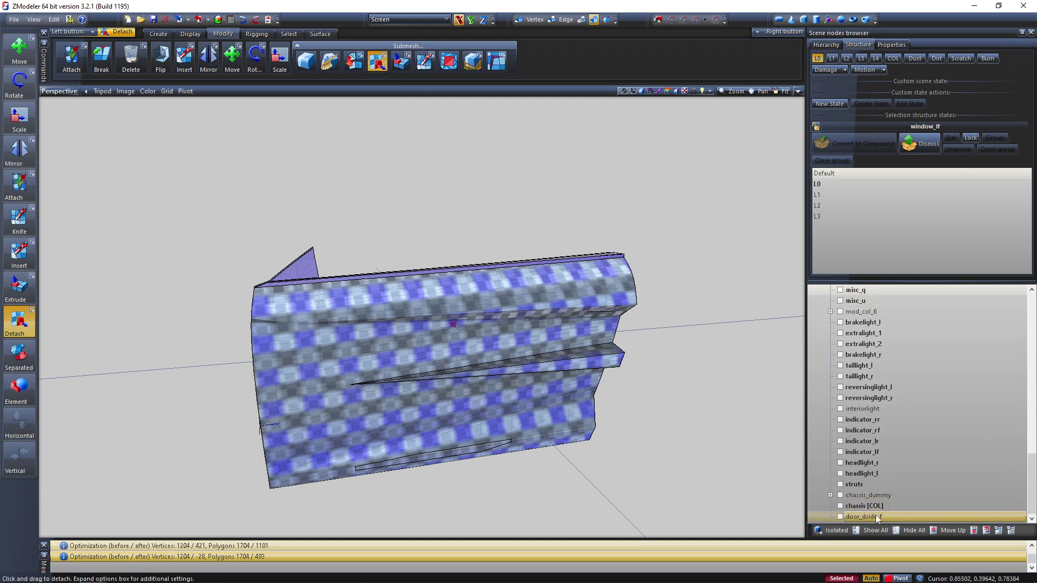
right_click(876, 514)
mouse_move(900, 451)
left_click(973, 456)
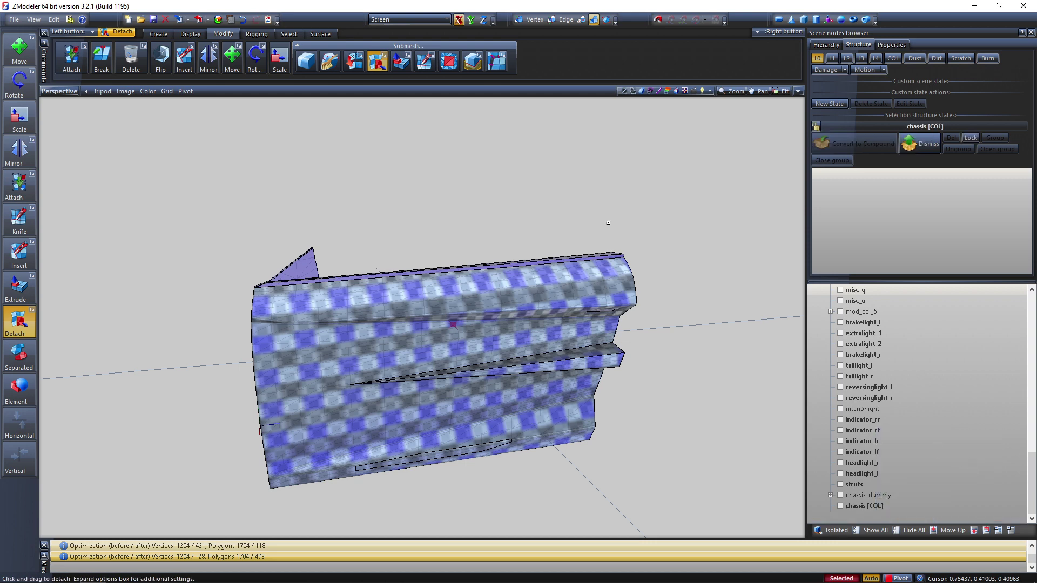
left_click_drag(681, 196, 163, 503)
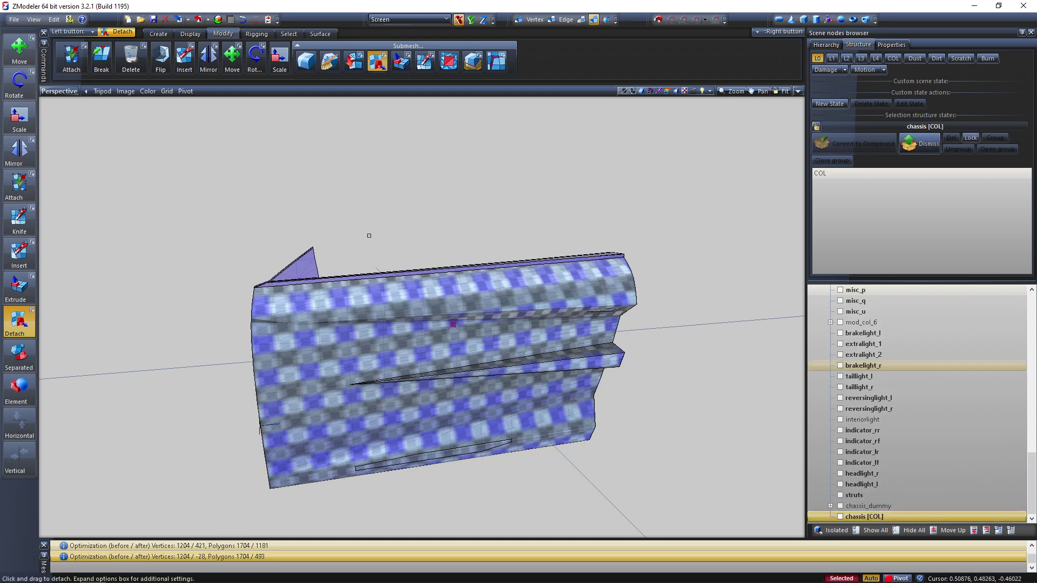
- Activate the Convert to Quads tool from the Submesh commands and view the door from the side
middle_click_drag(482, 229, 475, 198)
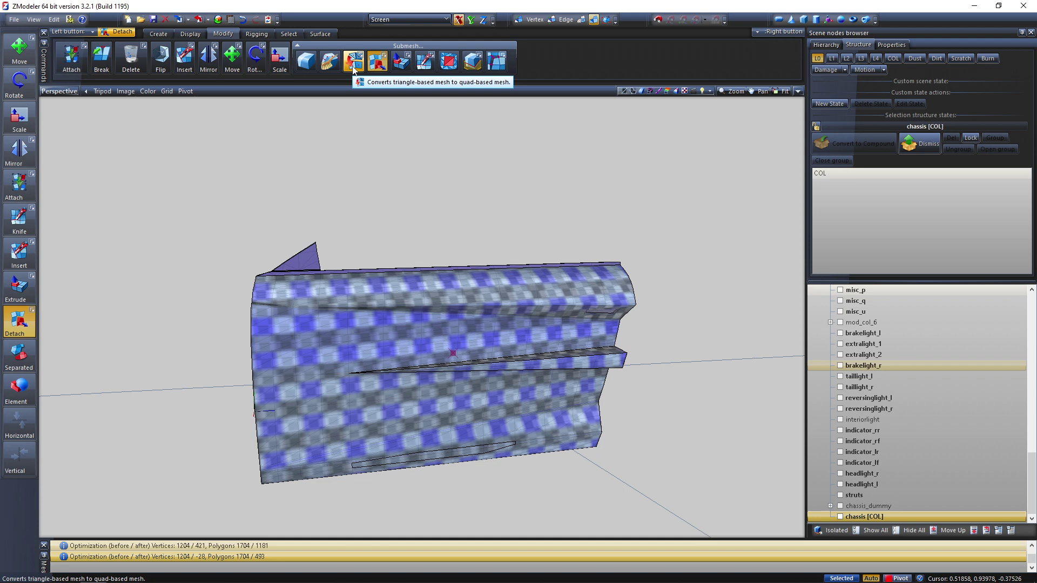
left_click(353, 69)
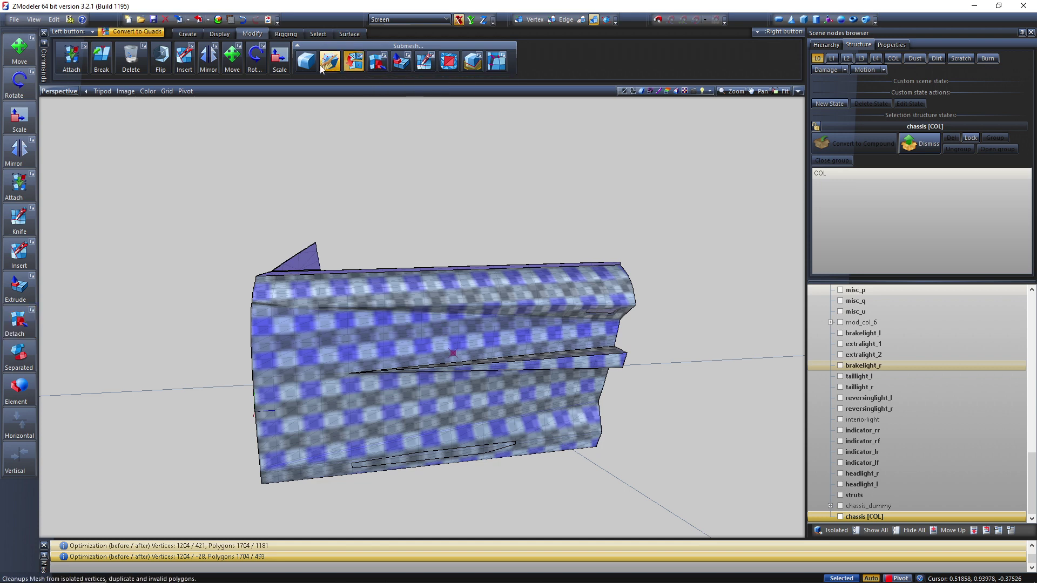
middle_click_drag(395, 153, 522, 144)
scroll(523, 149, "up", 3)
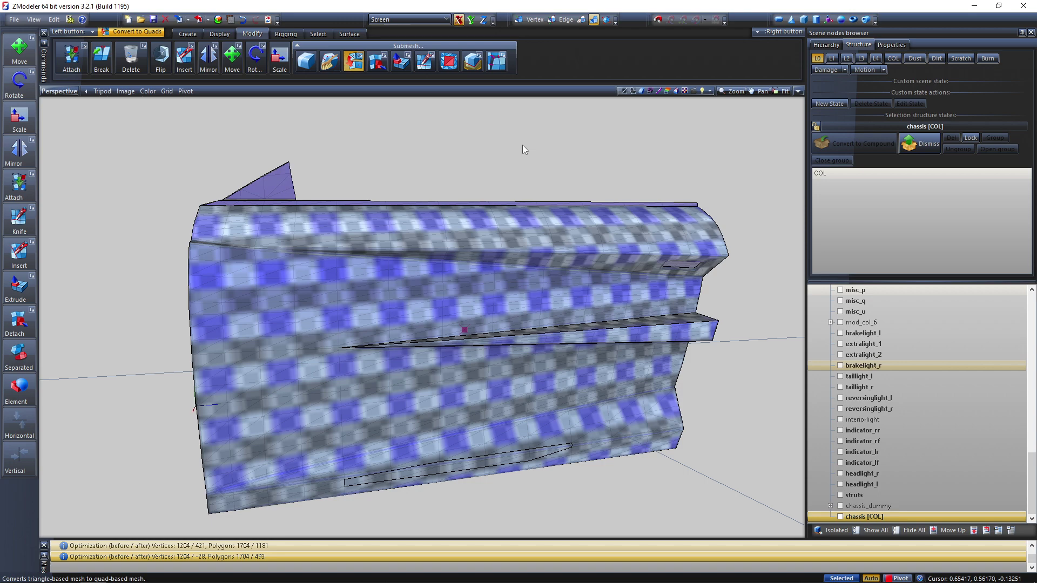
- Clear the message log and bring up the Surface tools for mapping, normals and paint
right_click(254, 554)
left_click(286, 522)
left_click(317, 34)
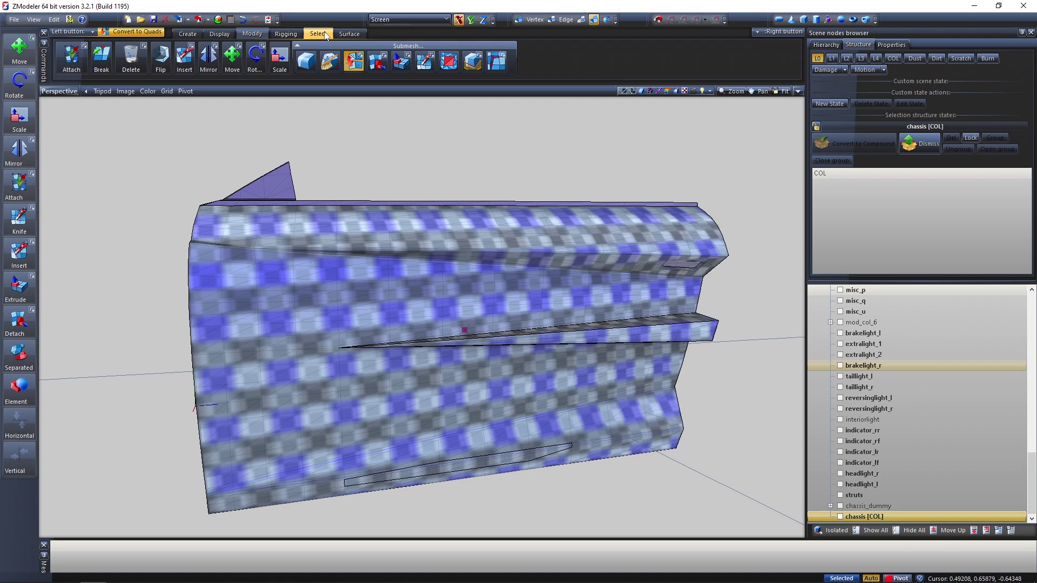
left_click(349, 33)
scroll(405, 157, "down", 4)
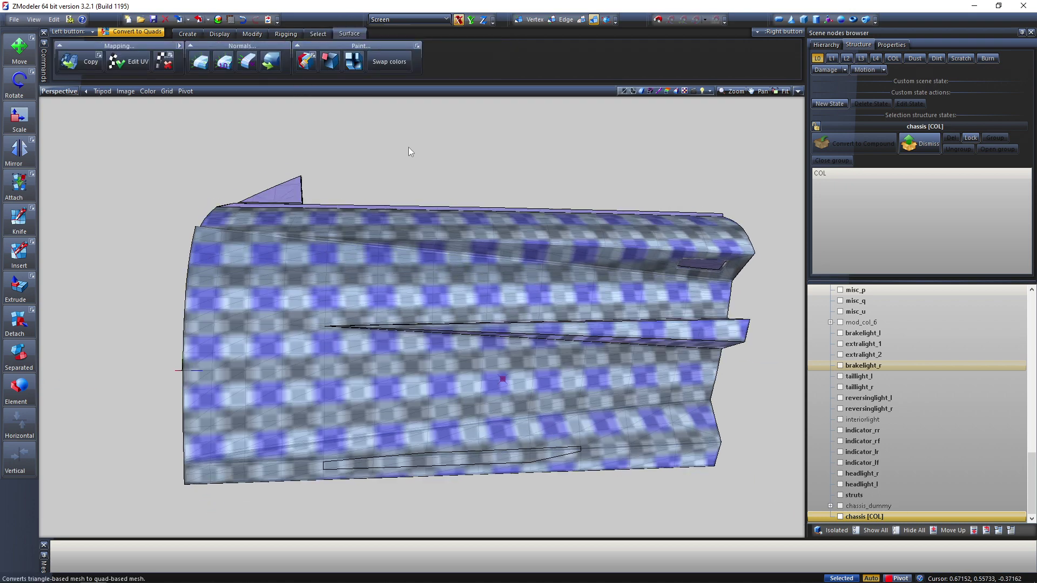
- Hide the door_dside_f part, collapse its node, and show the chassis in the scene nodes
scroll(855, 375, "up", 15)
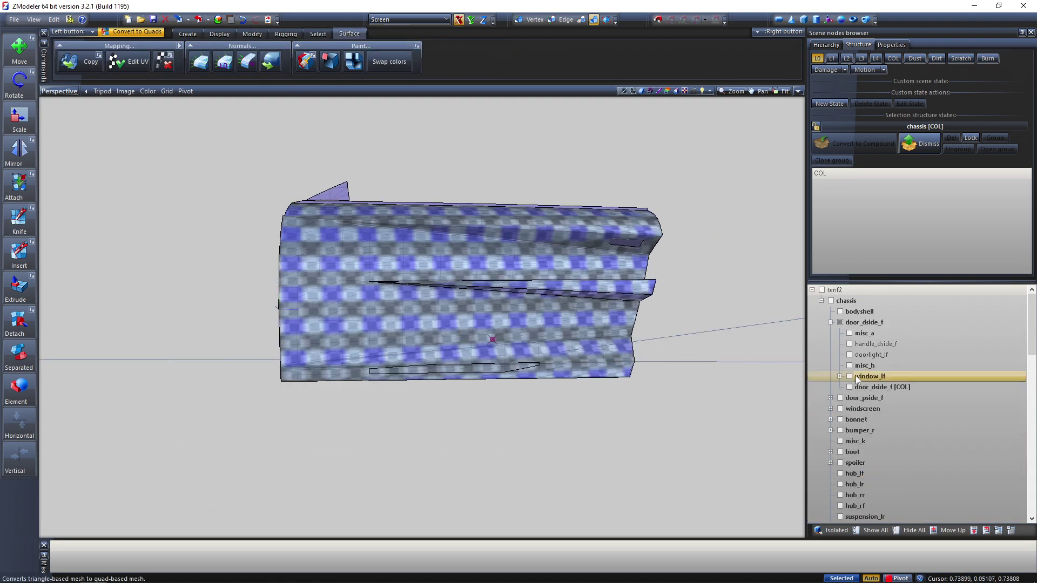
left_click(839, 322)
left_click(830, 322)
left_click(830, 301)
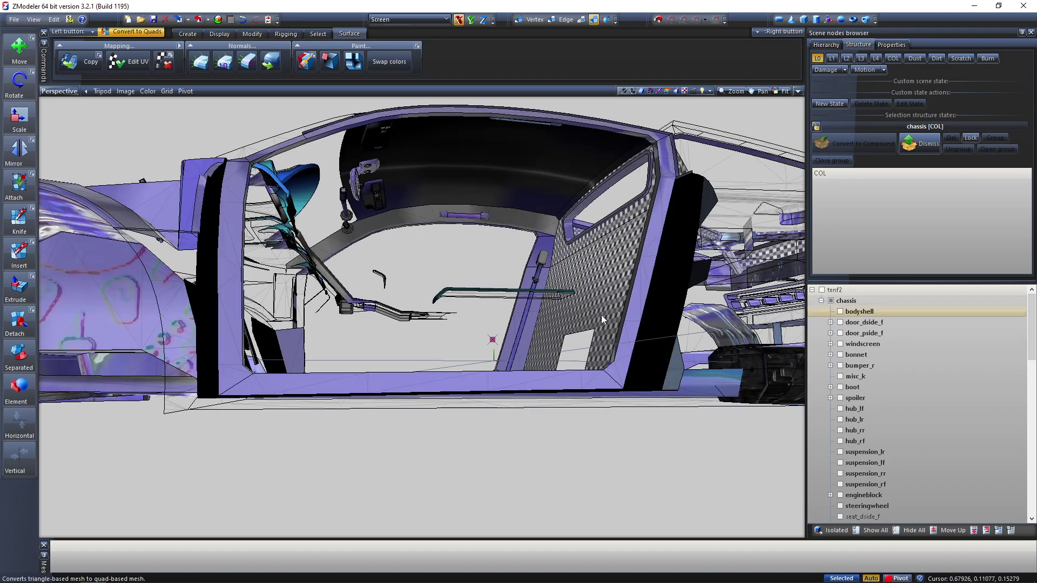